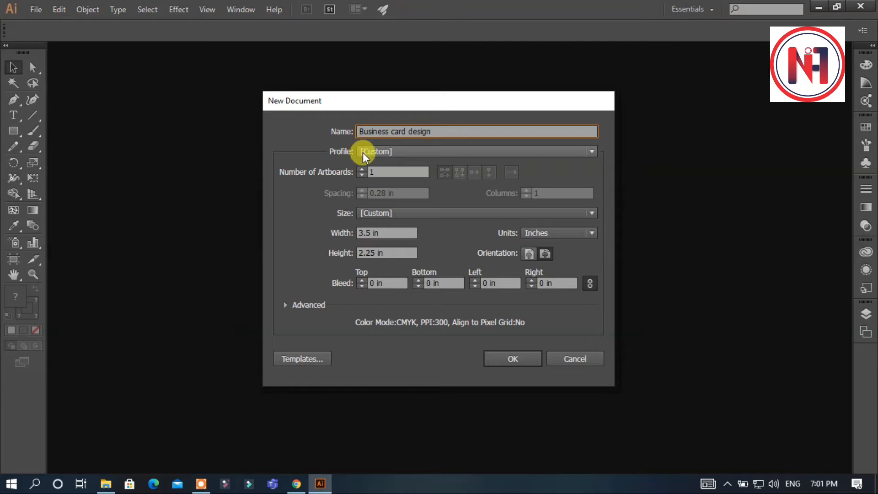
- Set a 0.125 in bleed on all sides and create the 3.5 by 2.25 in business card document
left_click(417, 280)
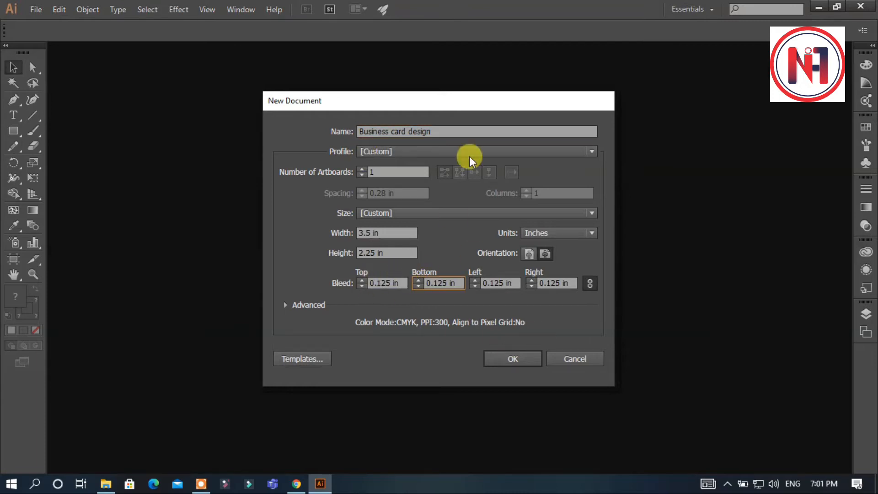
left_click(513, 357)
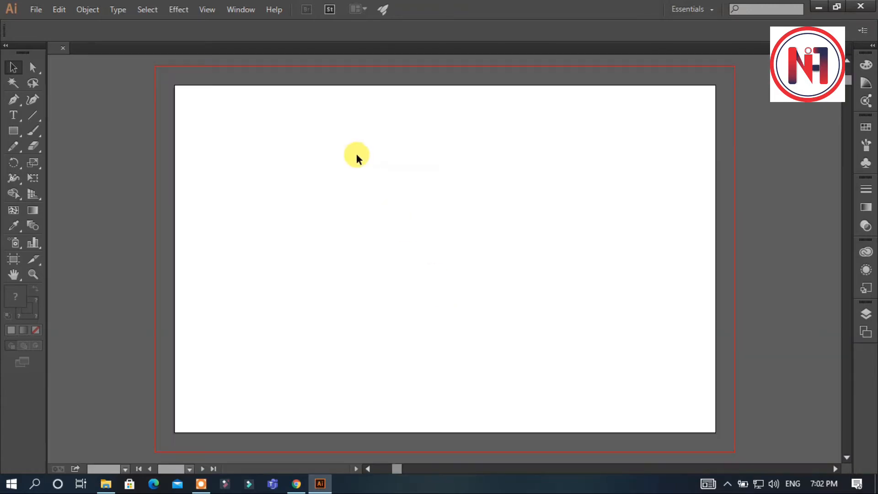
- Draw a 3.75 by 2.5 in rectangle that covers the artboard out to the bleed edges
scroll(407, 105, "down", 2)
scroll(407, 107, "up", 1)
scroll(408, 108, "down", 1)
scroll(407, 108, "up", 2)
scroll(408, 109, "down", 2)
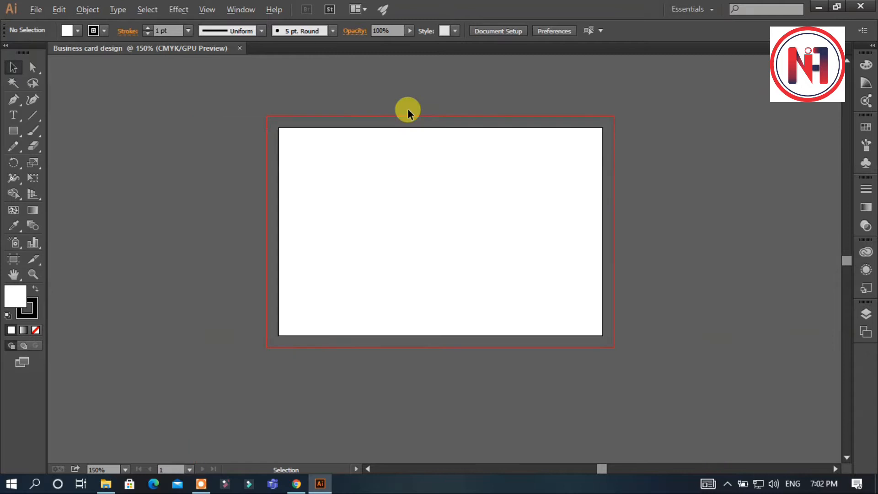
left_click(13, 132)
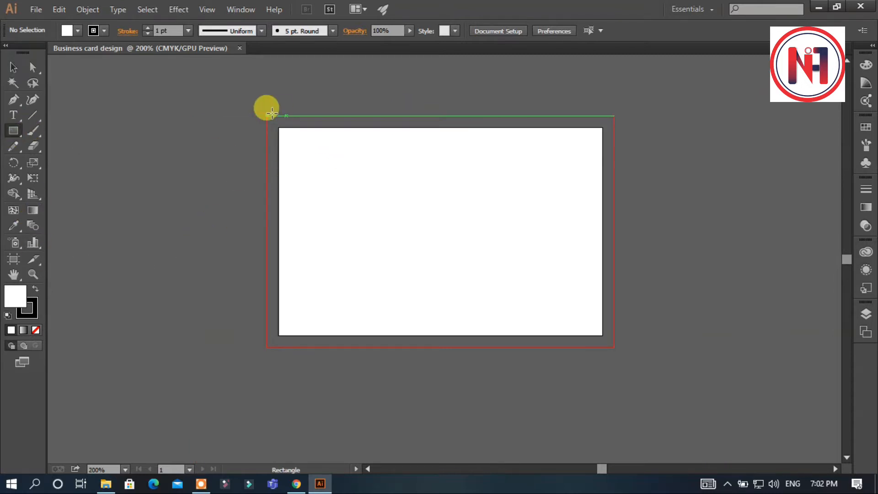
left_click_drag(270, 117, 619, 347)
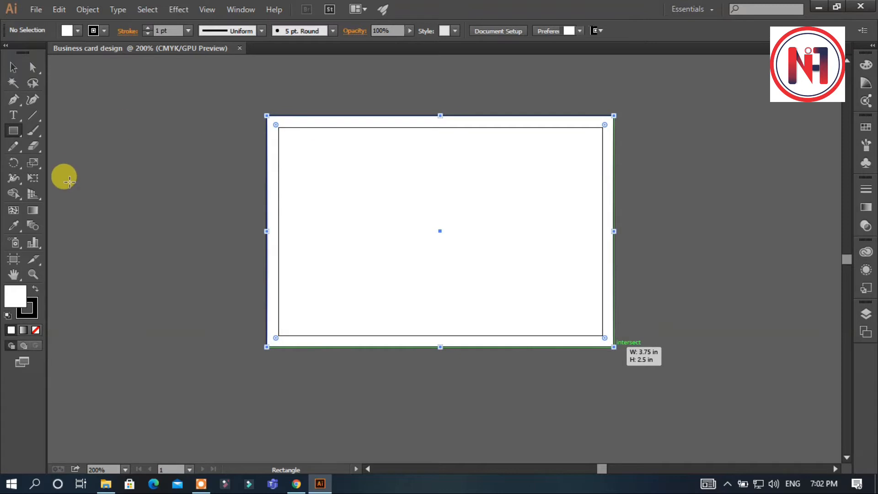
- Fill the full-bleed rectangle with medium grey A5A5A5
double_click(23, 304)
left_click_drag(393, 119, 695, 84)
left_click(581, 171)
left_click(866, 120)
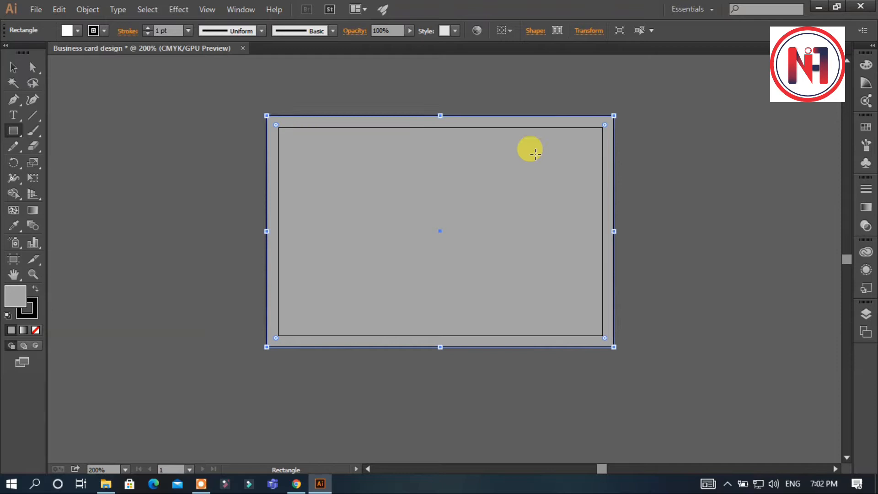
- Copy the grey rectangle and paste the duplicate at the same position
key("v")
left_click(59, 9)
left_click(97, 71)
left_click(58, 9)
left_click(108, 114)
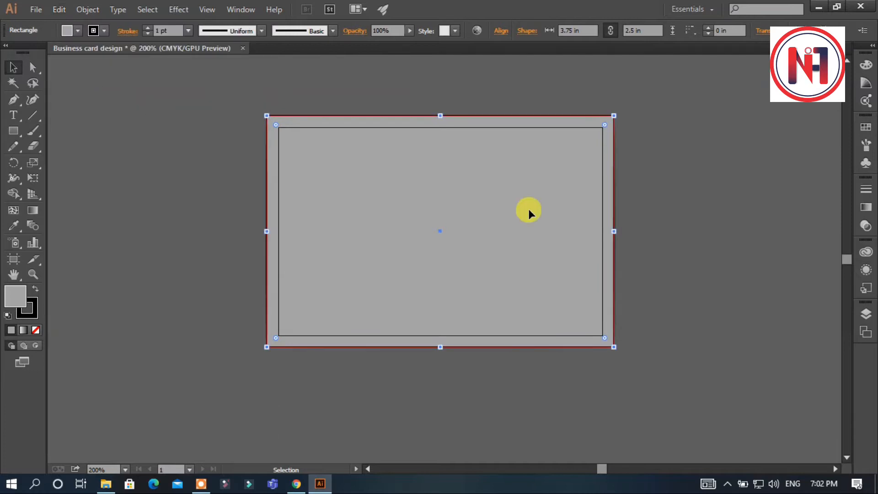
- Shrink the duplicate rectangle to the artboard edges, 3.5 by 2.25 in
left_click_drag(616, 117, 606, 131)
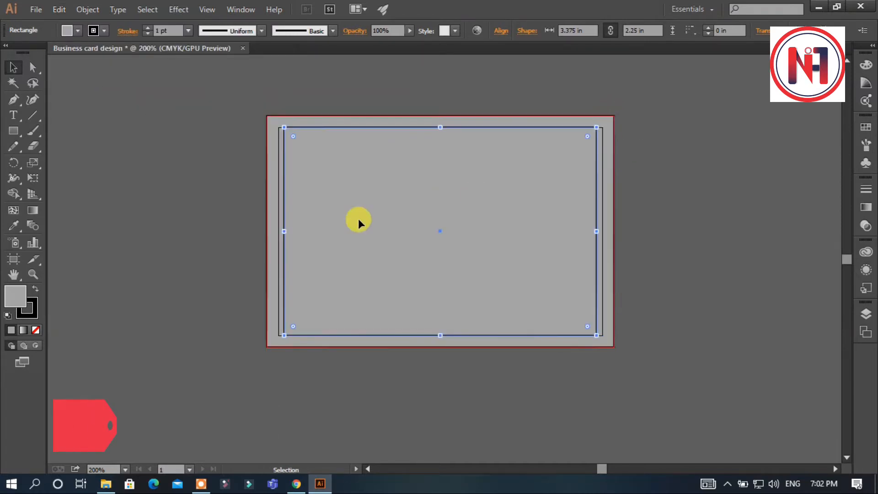
left_click_drag(409, 231, 408, 230)
left_click_drag(284, 231, 279, 230)
- Fill the artboard-sized rectangle with very light grey EDEDED
double_click(19, 295)
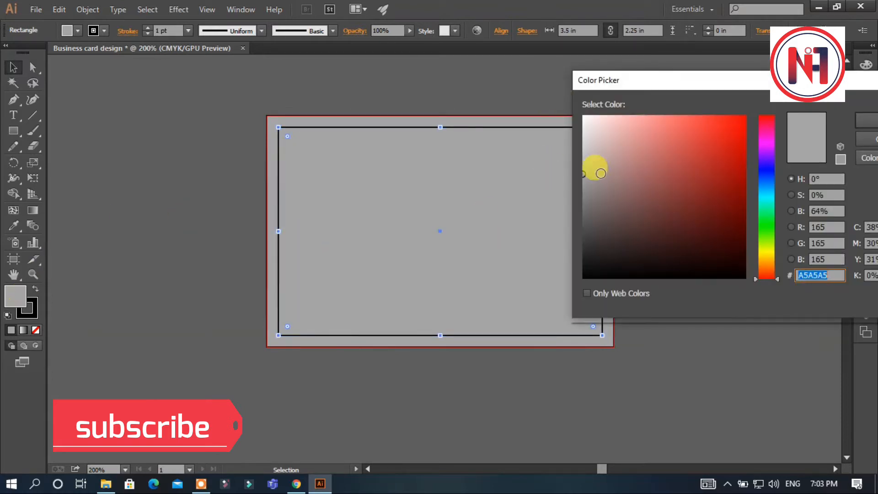
left_click_drag(584, 137, 583, 125)
left_click(859, 114)
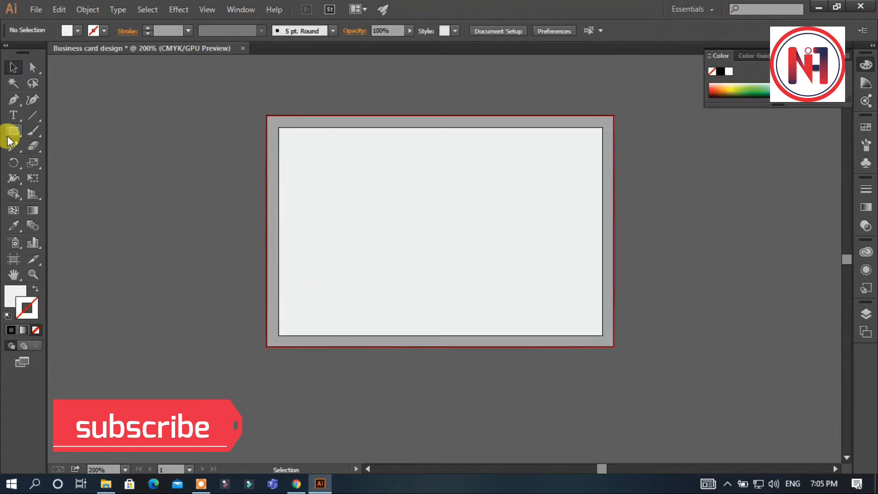
- Draw a rectangle about 1.94 in wide and 0.67 in high, starting at the card's left edge near mid-height
left_click(12, 132)
left_click_drag(278, 203, 466, 246)
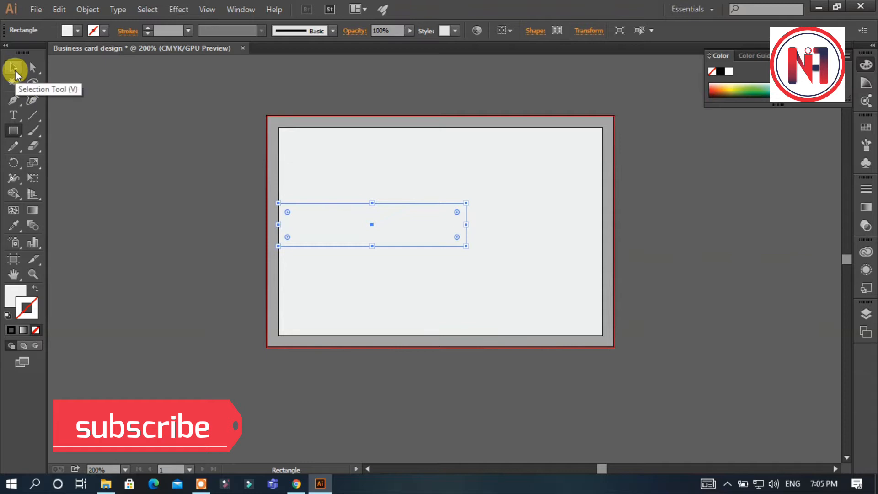
left_click(14, 69)
left_click_drag(346, 218, 347, 206)
mouse_move(466, 212)
left_mouse_down()
mouse_move(522, 218)
mouse_move(458, 212)
left_mouse_up()
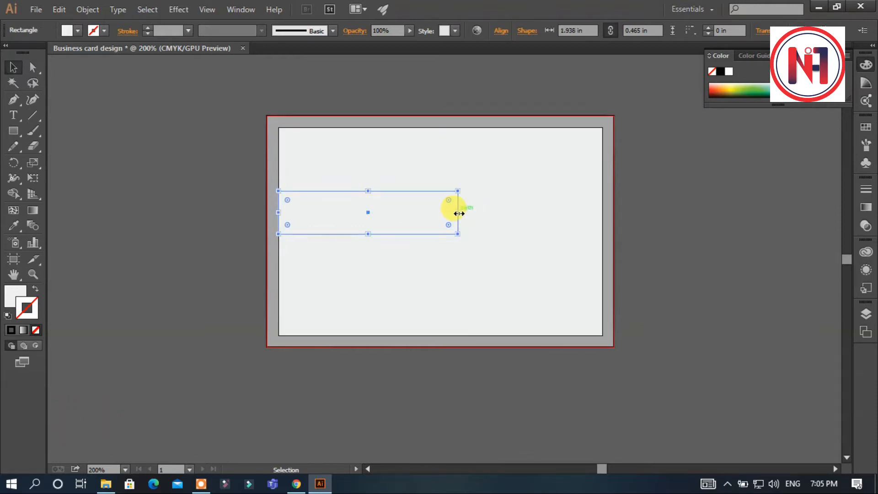
left_click_drag(368, 234, 367, 253)
- Duplicate the rectangle and place the copy against the card's right edge near the bottom
left_click_drag(428, 232, 553, 287)
left_click_drag(471, 274, 316, 192)
left_click_drag(448, 246, 402, 199)
key("ctrl+z")
key("ctrl+v")
left_click(523, 297)
left_click(361, 238)
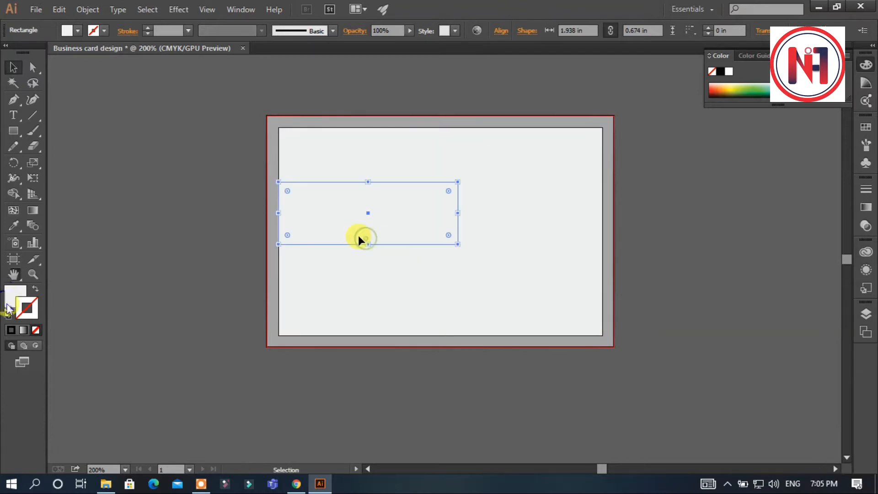
- Fill the rectangle at the card's left edge with blue
double_click(15, 295)
left_click_drag(657, 250, 671, 264)
left_click(712, 270)
left_click(844, 218)
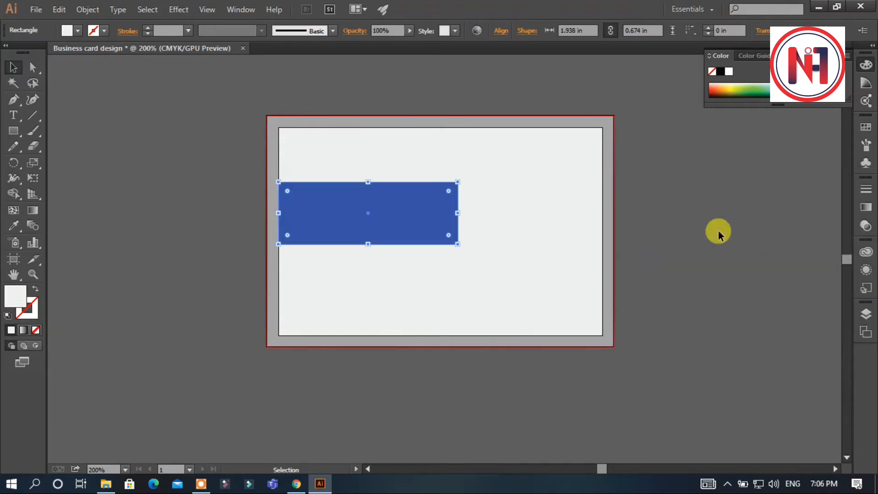
- Isolate the lower right rectangle, fill it with a deeper blue, and return to the layer level
left_click(462, 283)
double_click(547, 286)
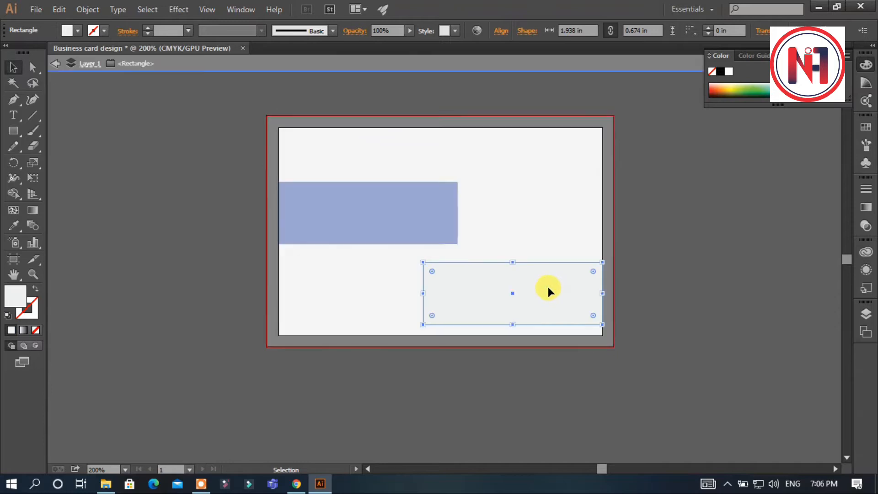
left_click(506, 276)
double_click(15, 295)
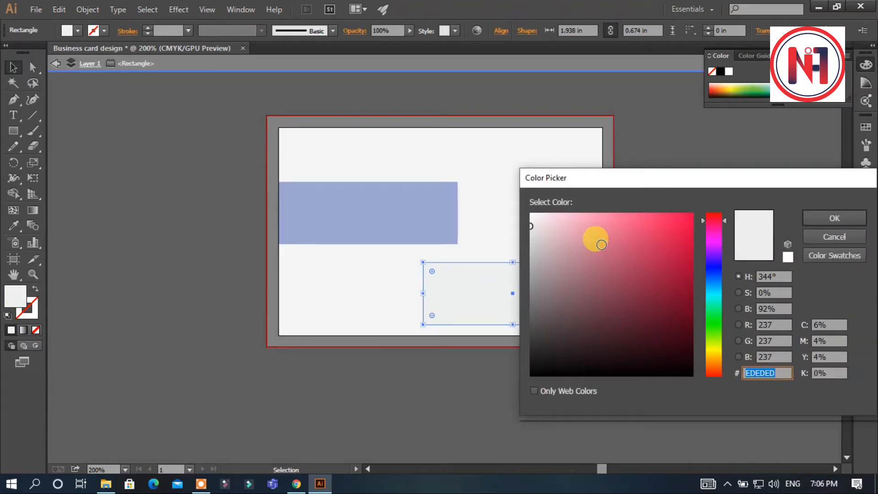
left_click(714, 276)
left_click(681, 270)
left_click(848, 219)
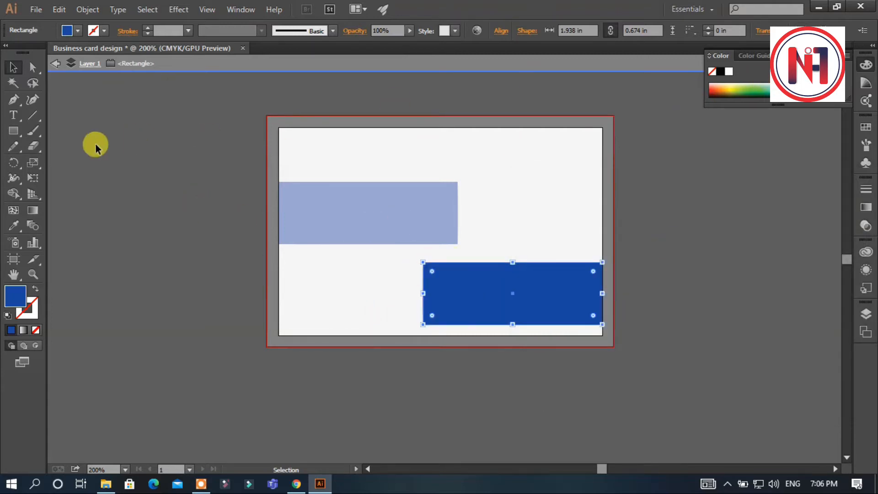
left_click(54, 63)
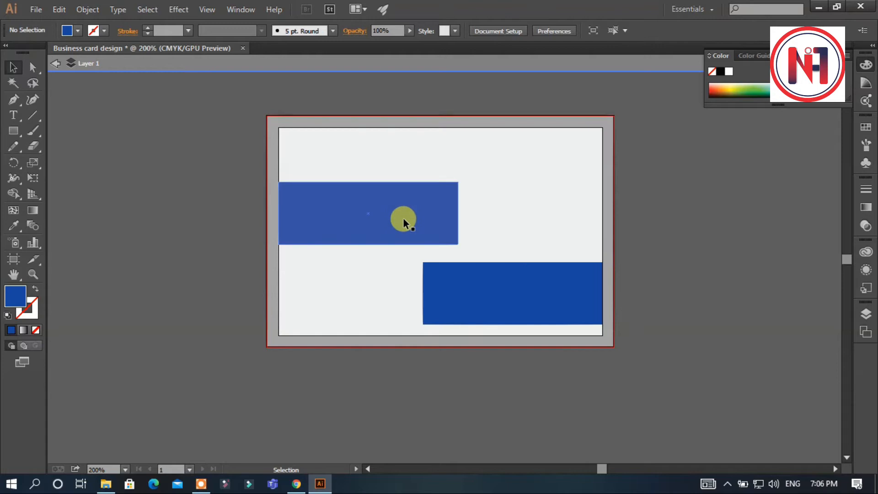
- Match the left rectangle's fill to the lower right rectangle's deeper blue with the Eyedropper
left_click(13, 226)
left_click(43, 226)
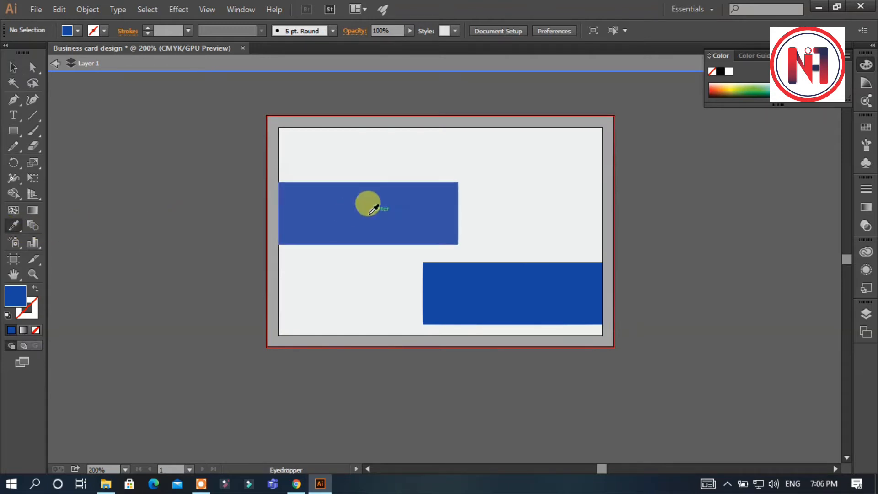
left_click(402, 207)
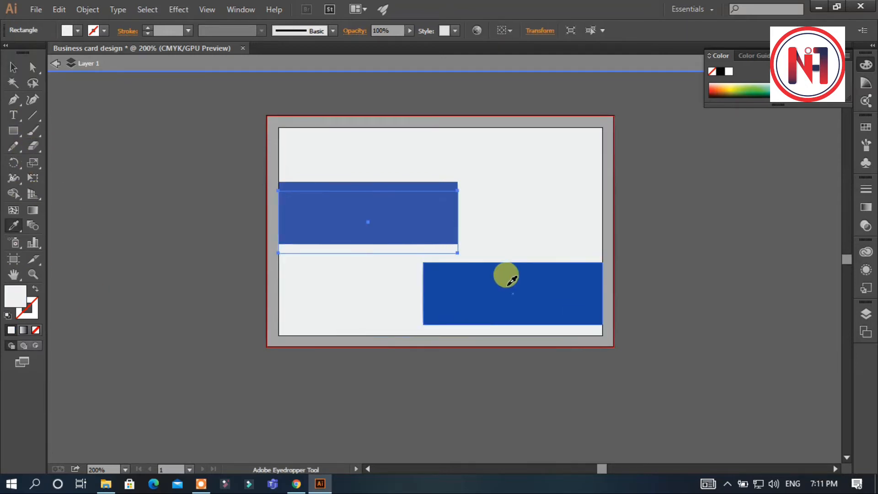
left_click(505, 274)
left_click(13, 67)
key("i")
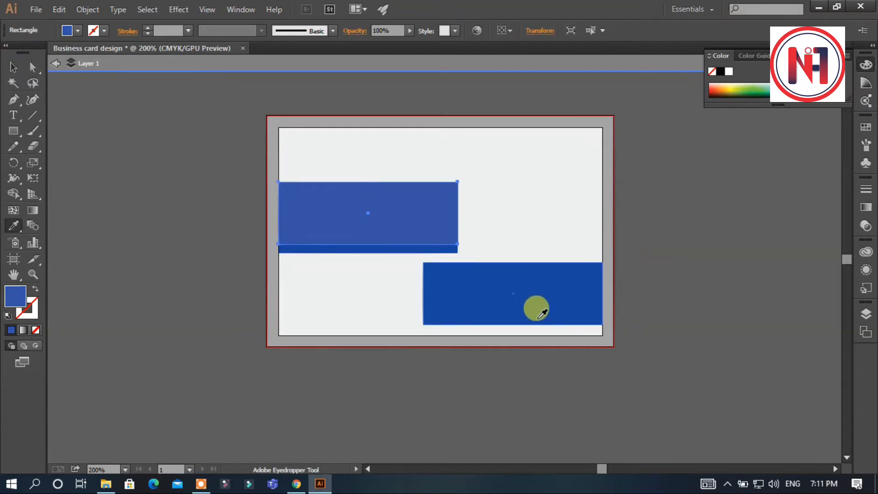
left_click(538, 306)
key("ctrl+shift+a")
left_click(8, 67)
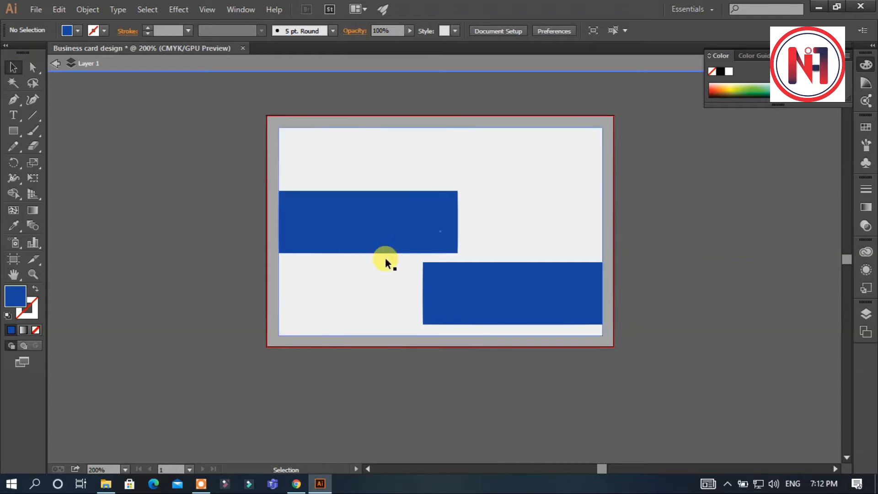
- Slant the left rectangle's right end by moving its lower right corner inward with Direct Selection
left_click(472, 284)
left_click(32, 67)
mouse_move(423, 264)
left_mouse_down()
mouse_move(466, 265)
mouse_move(409, 251)
mouse_move(457, 252)
mouse_move(412, 252)
left_mouse_up()
left_click(440, 228)
left_click(524, 234)
- Slant the lower right rectangle's left end by moving its upper left corner inward, and shift the shape up slightly
left_click_drag(511, 281, 465, 264)
left_click(467, 266)
left_click(704, 226)
left_click(429, 219)
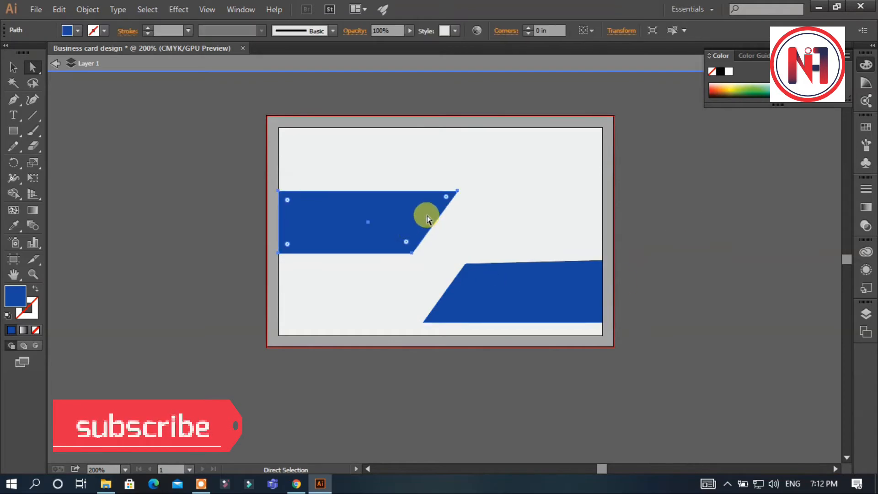
left_click(446, 320)
left_click_drag(421, 328, 421, 311)
left_click(418, 215)
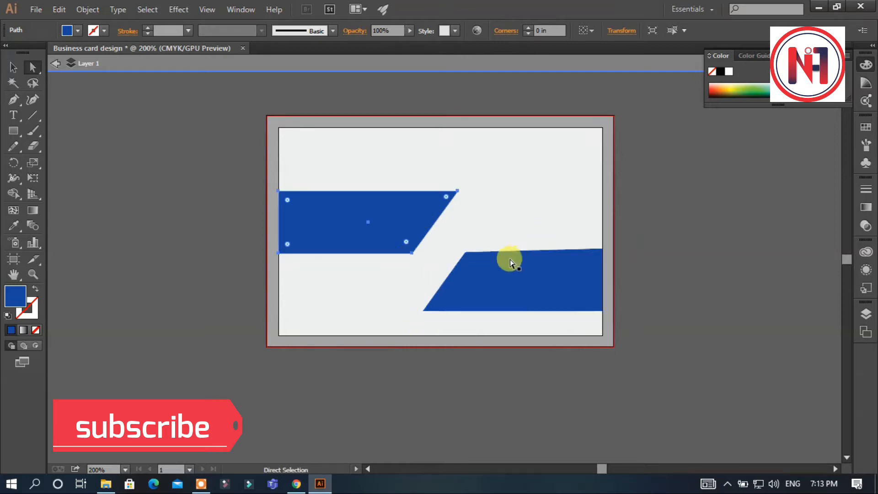
- Draw a rectangle about 1.18 by 0.35 in over the left shape's slanted end and place a copy over the lower right shape's slanted end
left_click(13, 130)
left_click_drag(390, 199, 484, 212)
left_click(14, 67)
left_click(473, 247)
left_click_drag(424, 283, 420, 290)
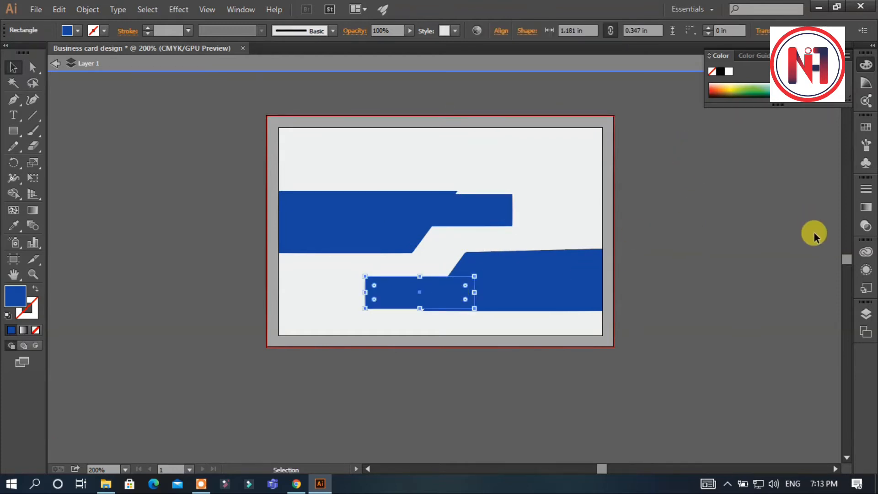
- Apply a linear white-to-black gradient to the small lower rectangle
left_click(816, 170)
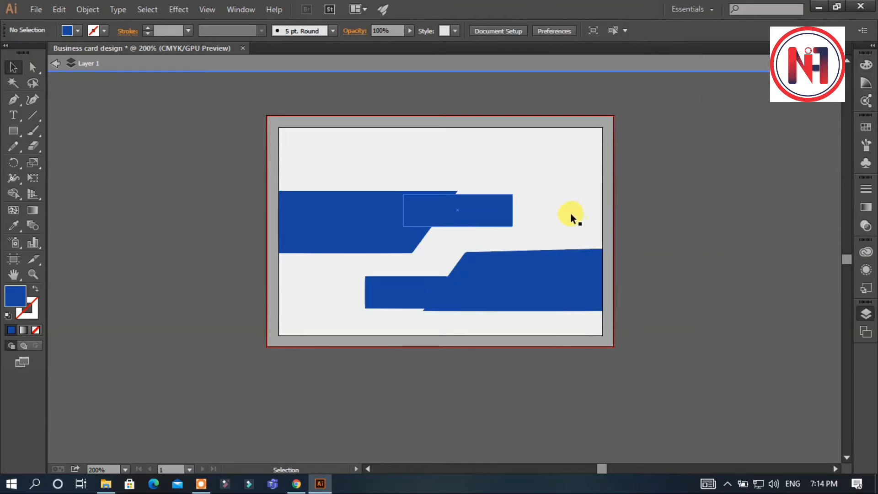
key("F7")
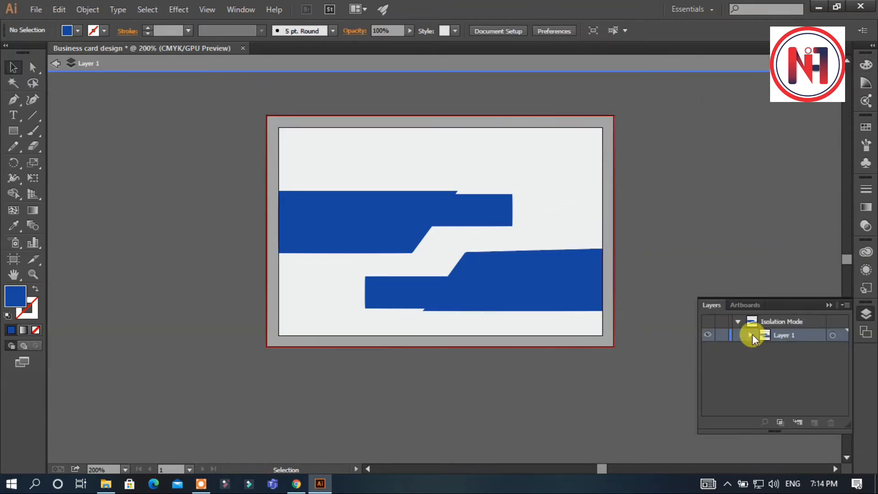
left_click(434, 284)
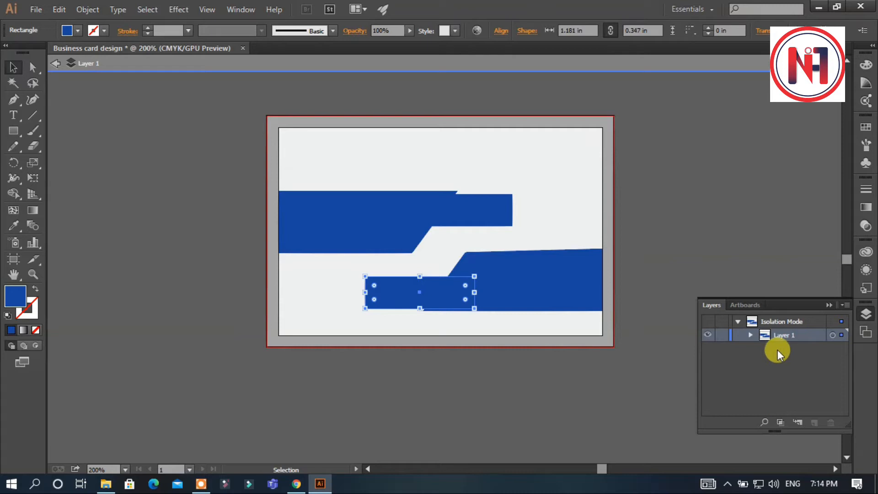
left_click(866, 208)
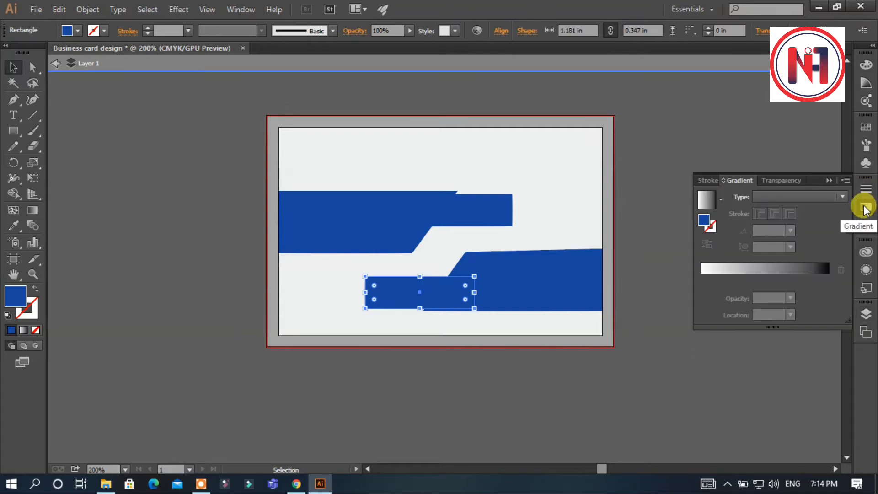
double_click(703, 220)
left_click(827, 218)
left_click(713, 207)
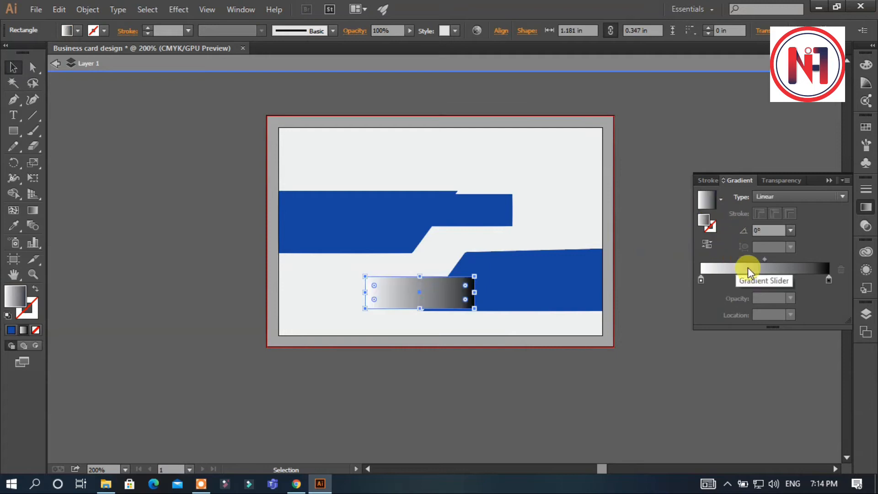
- Try to recolour the gradient's black stop by sampling the blue of the lower right shape with the Eyedropper
double_click(828, 279)
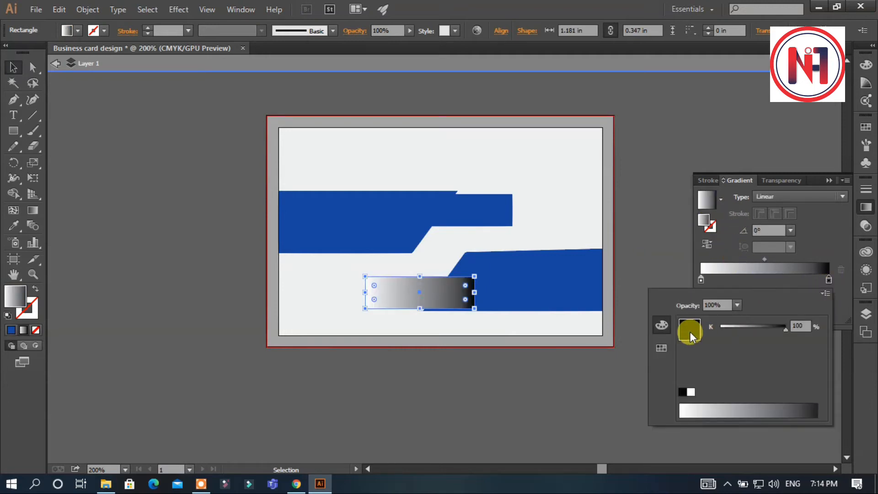
left_click(662, 348)
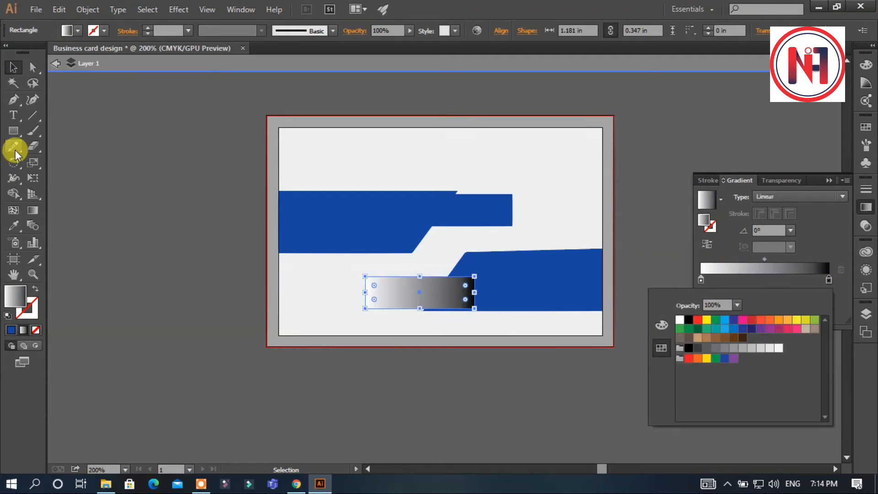
left_click(12, 226)
left_click(15, 223)
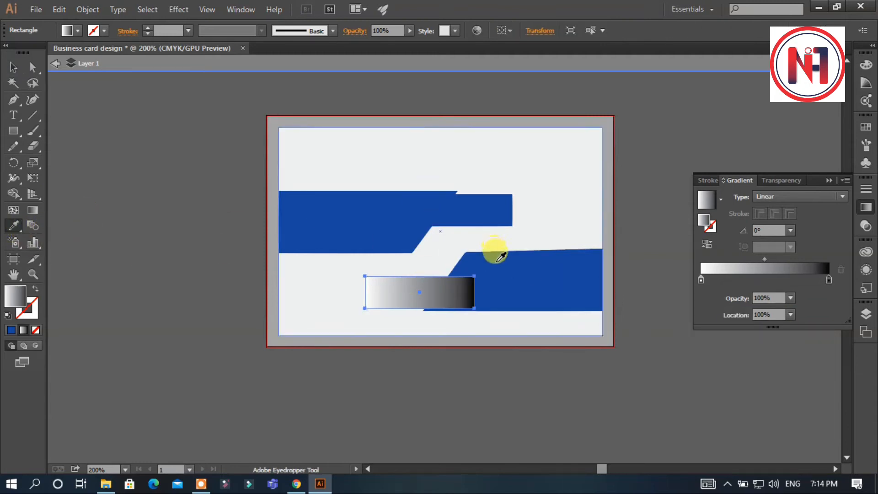
left_click(504, 275)
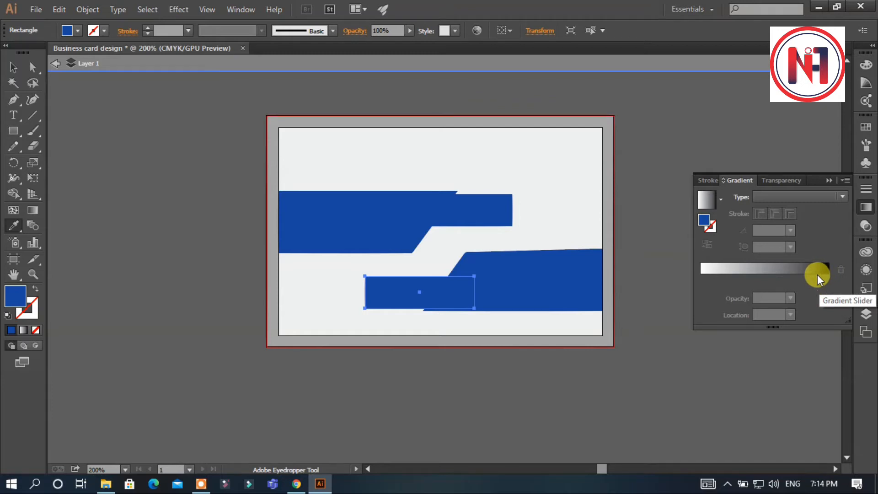
left_click(786, 182)
left_click(839, 197)
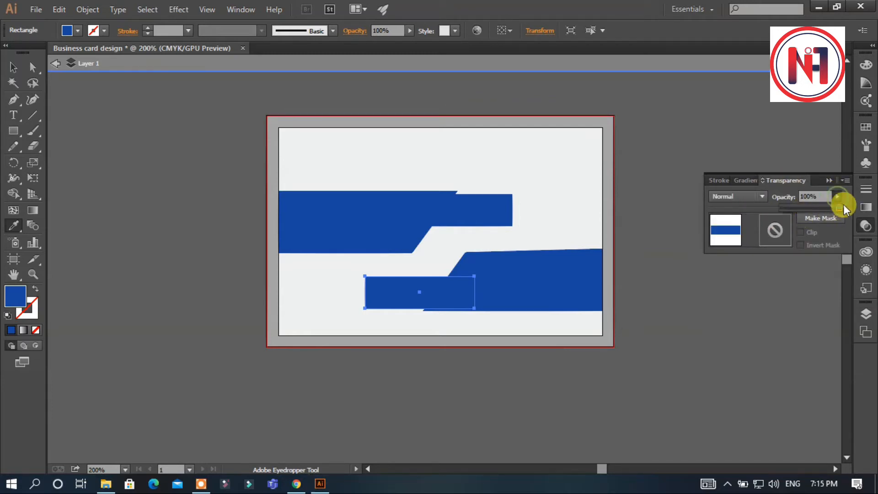
left_click_drag(818, 210, 863, 207)
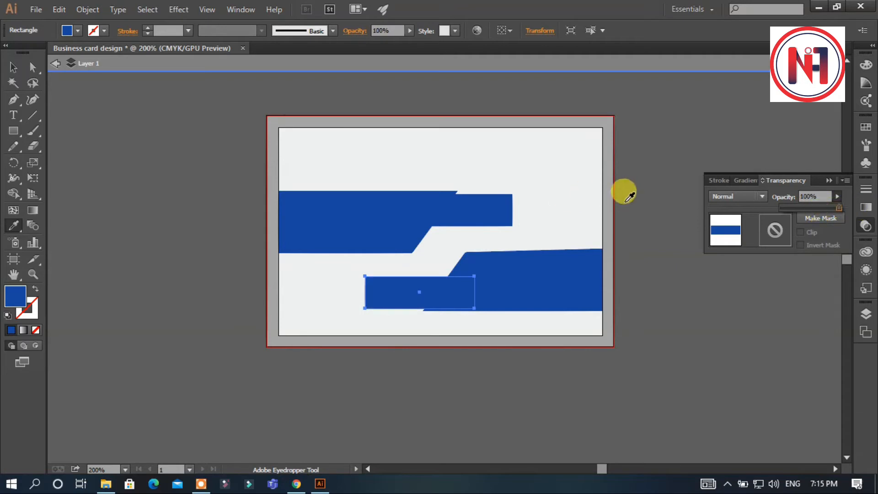
left_click(678, 163)
left_click(10, 67)
left_click(711, 151)
left_click(828, 180)
key("ctrl+z")
key("ctrl+z")
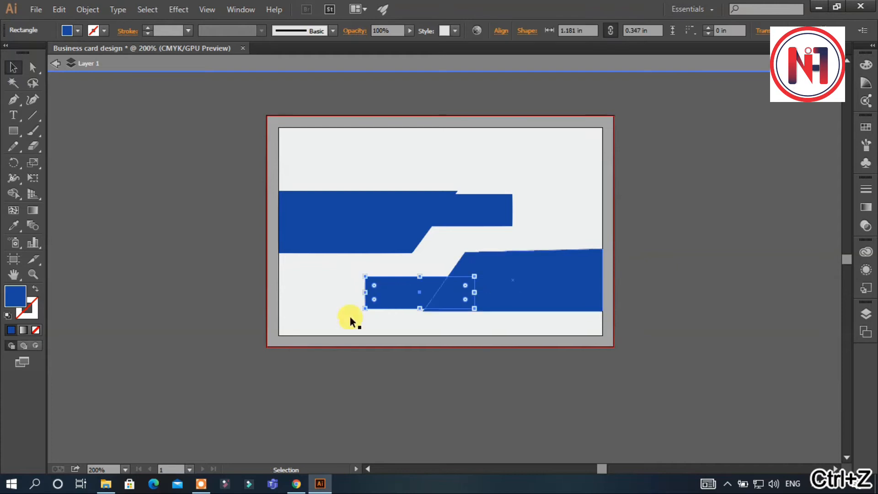
- Fill the small lower rectangle with orange FF9D00
scroll(558, 318, "up", 2)
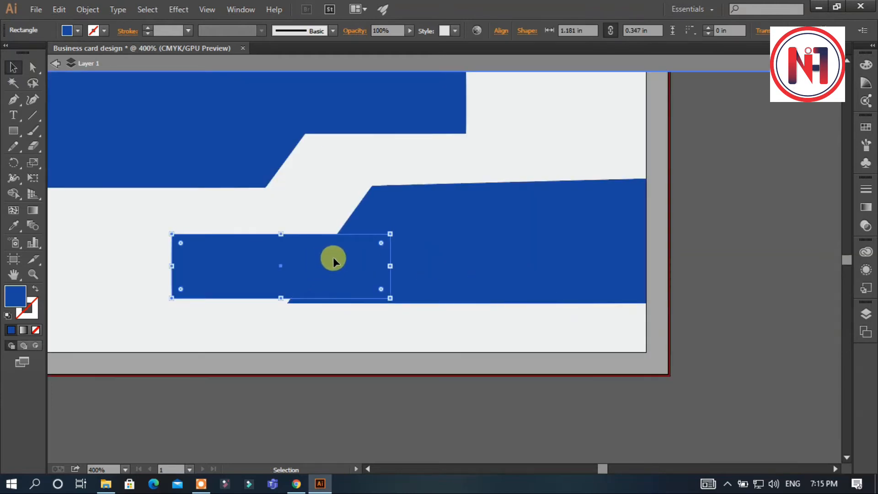
double_click(15, 295)
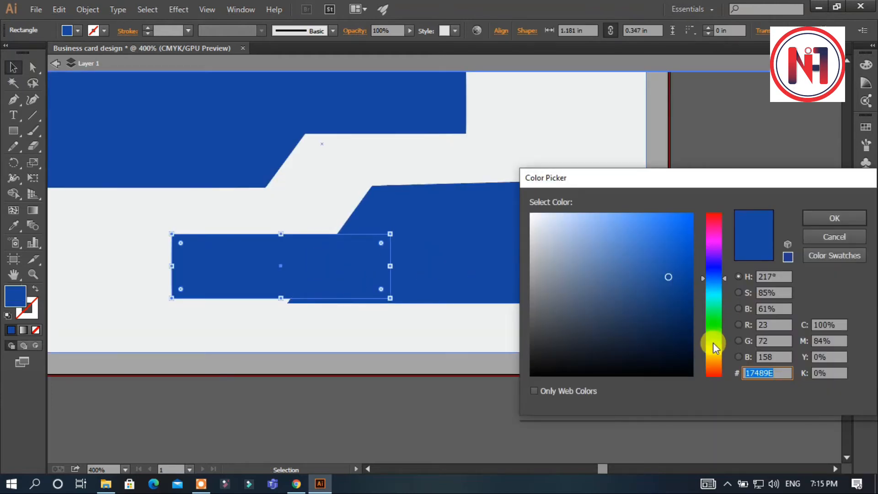
left_click_drag(715, 343, 715, 359)
left_click(684, 214)
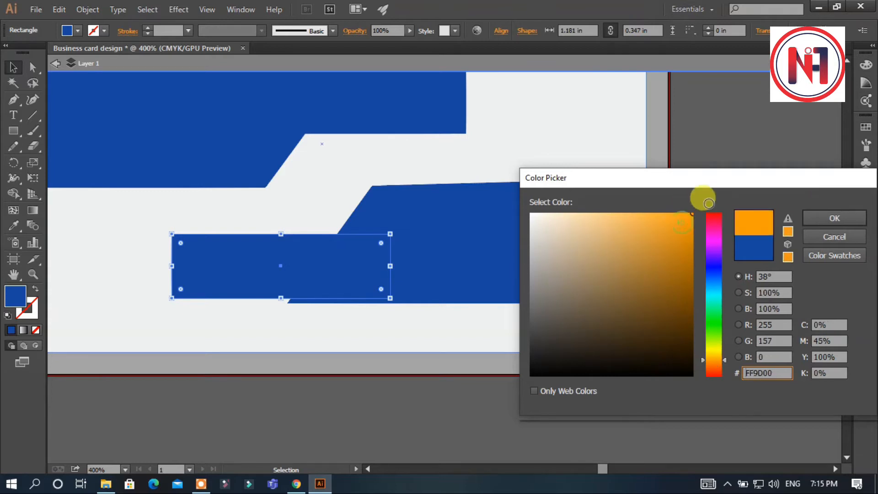
left_click(834, 218)
- Recolour the small upper rectangle by sampling the orange of the lower one with the Eyedropper
scroll(265, 155, "up", 2)
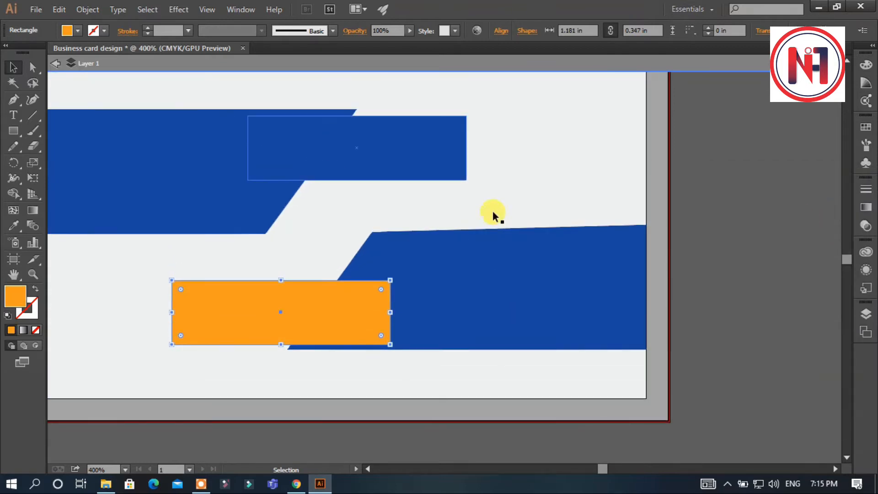
left_click(346, 139)
left_click(14, 225)
left_click(268, 284)
left_click(13, 67)
left_click(590, 208)
scroll(550, 198, "down", 4)
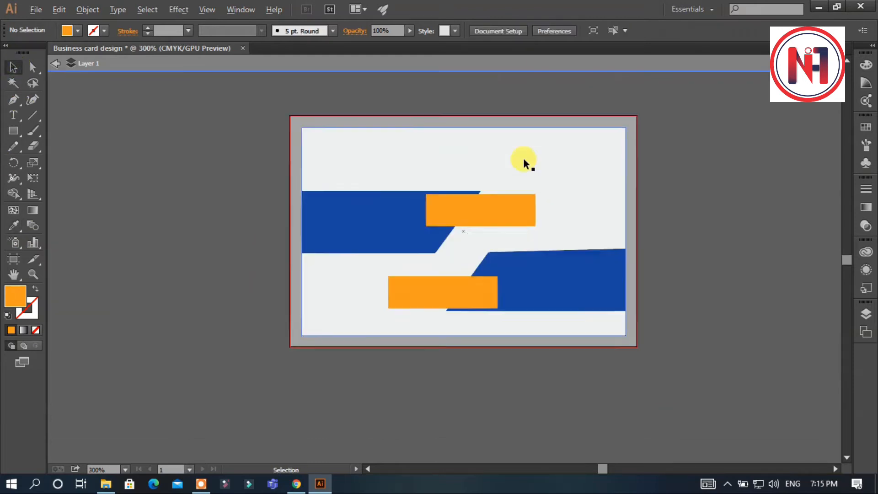
- Add the text "your company" in the empty area above the blue shapes and set its font to Nexa Bold
scroll(524, 160, "up", 3)
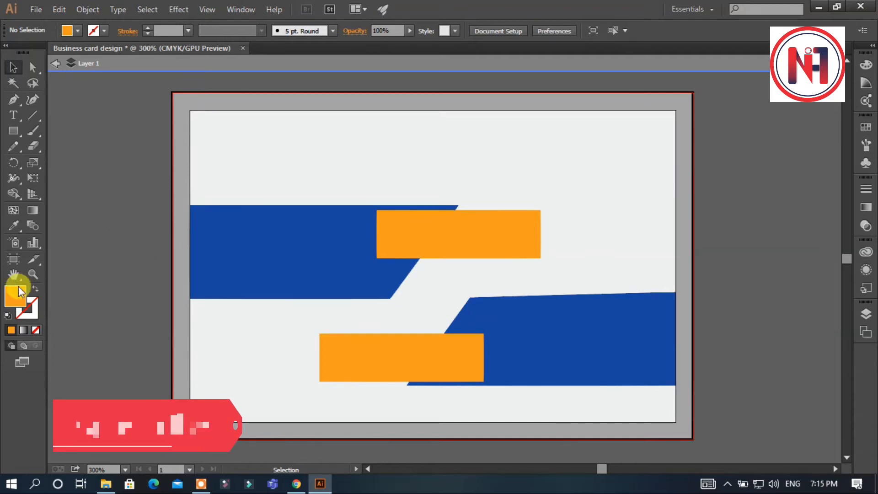
left_click(13, 115)
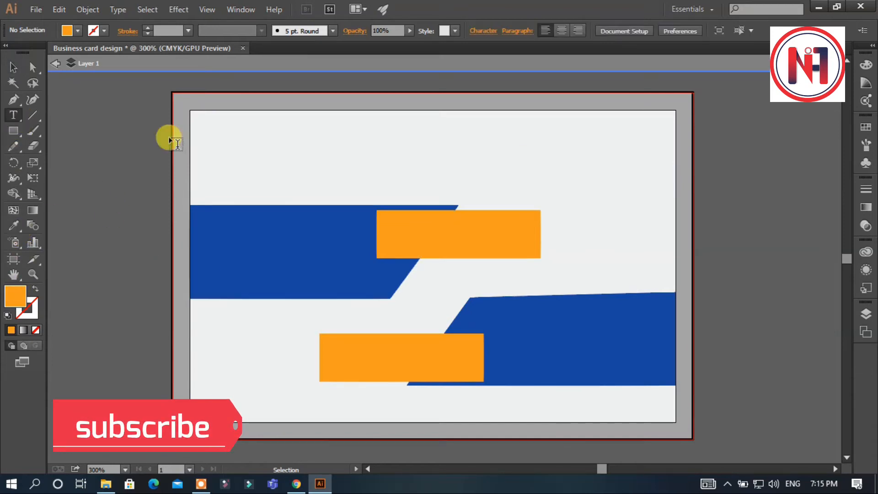
left_click(262, 141)
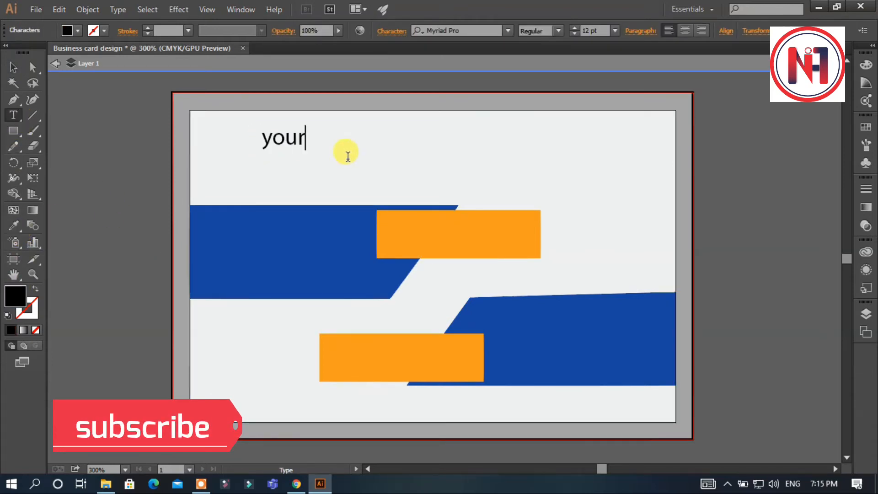
key("ctrl+a")
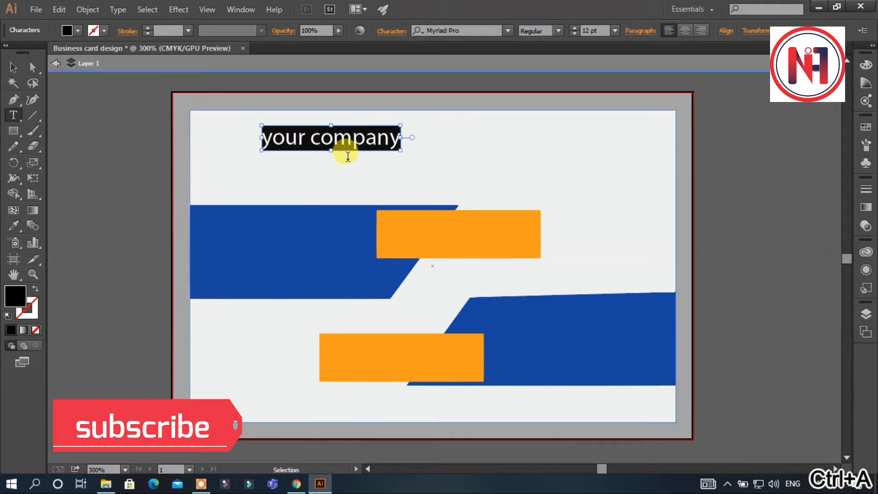
left_click(507, 31)
scroll(521, 137, "down", 4)
left_click(544, 214)
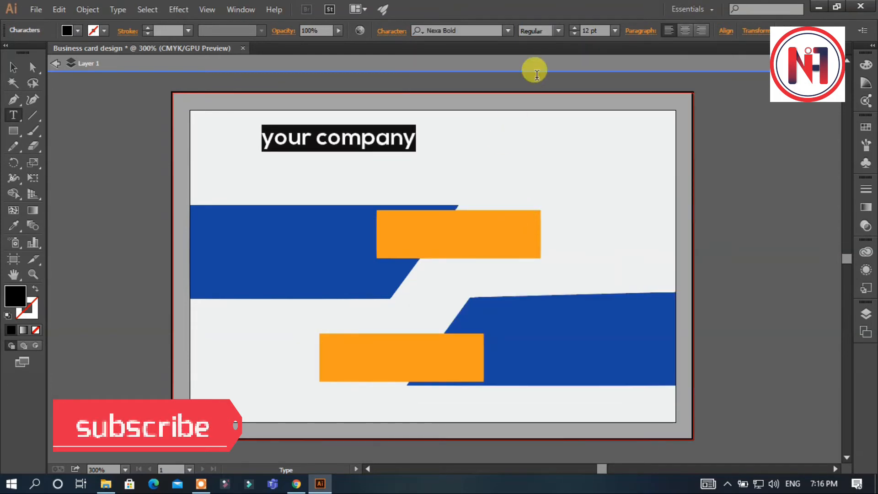
- Set the company text to Regular style at 24 pt and place it roughly centred near the card's top edge
left_click(557, 31)
left_click(553, 44)
left_click(615, 31)
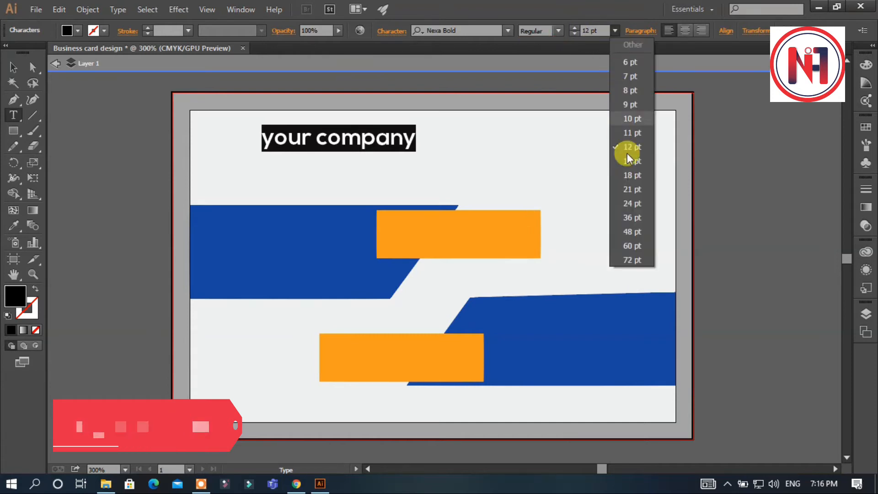
left_click(621, 127)
key("Escape")
left_click_drag(442, 137, 513, 149)
left_click(615, 31)
left_click(638, 198)
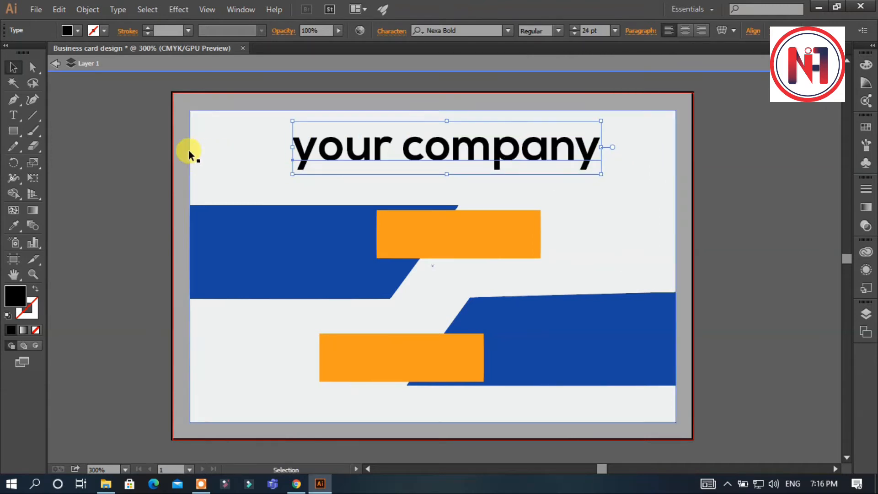
- Open the Character settings for the company text and move them clear of the artwork
double_click(464, 153)
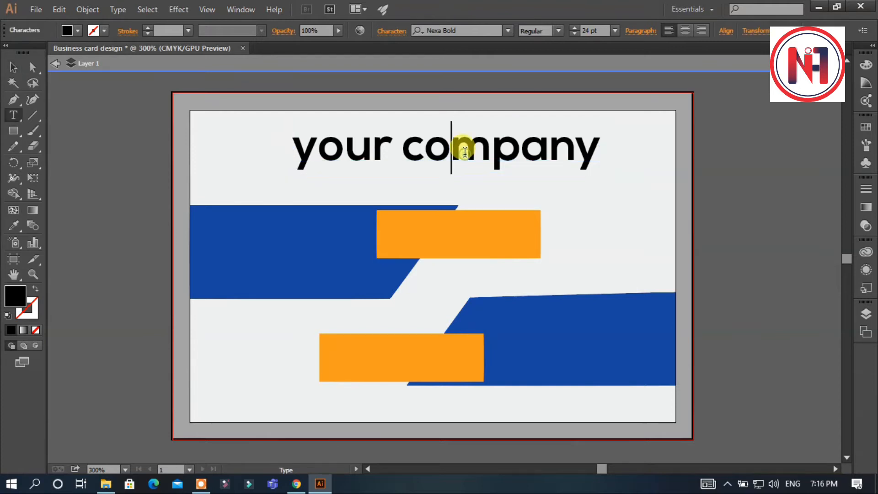
key("ctrl+a")
key("ctrl+t")
left_click(513, 90)
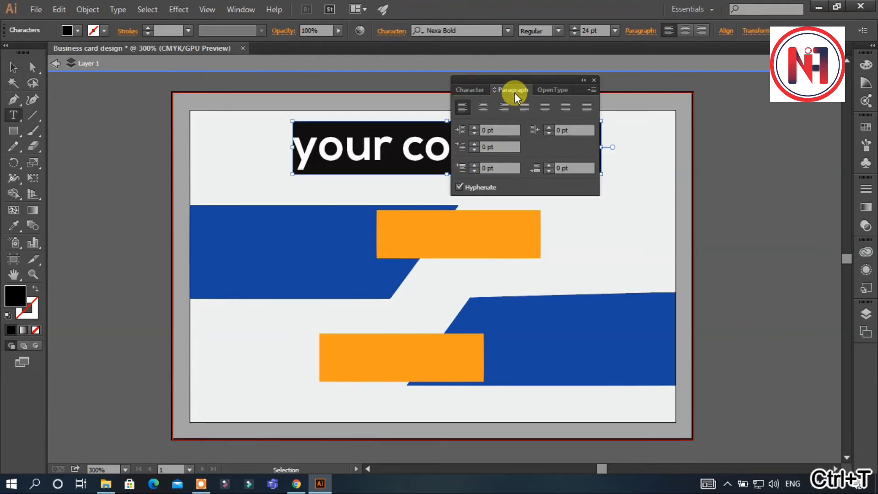
left_click(539, 91)
left_click(468, 91)
left_click(461, 165)
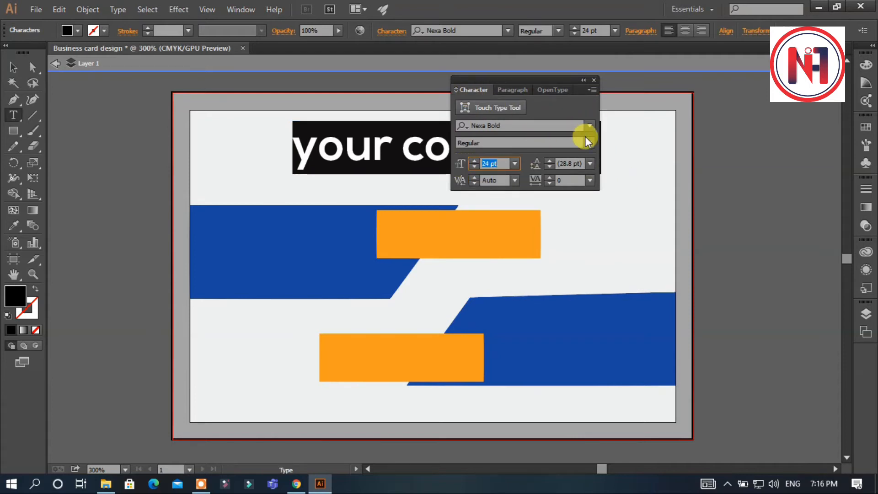
left_click_drag(542, 80, 775, 60)
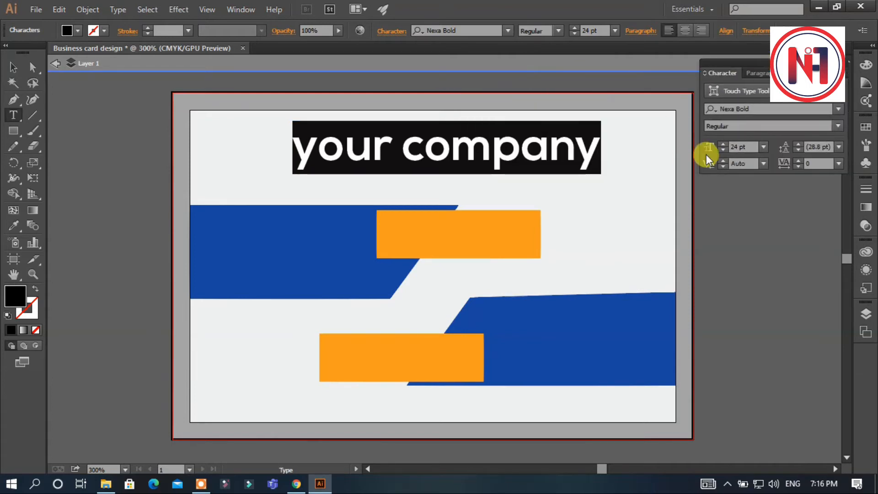
right_click(562, 159)
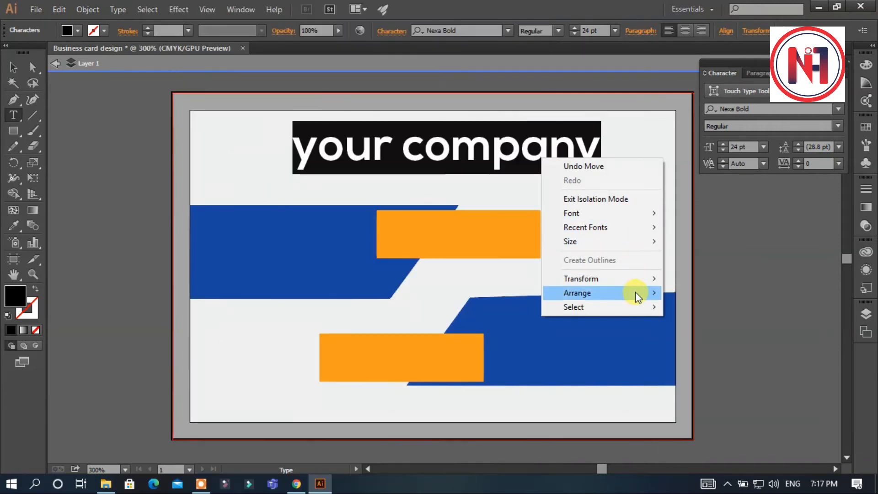
mouse_move(635, 305)
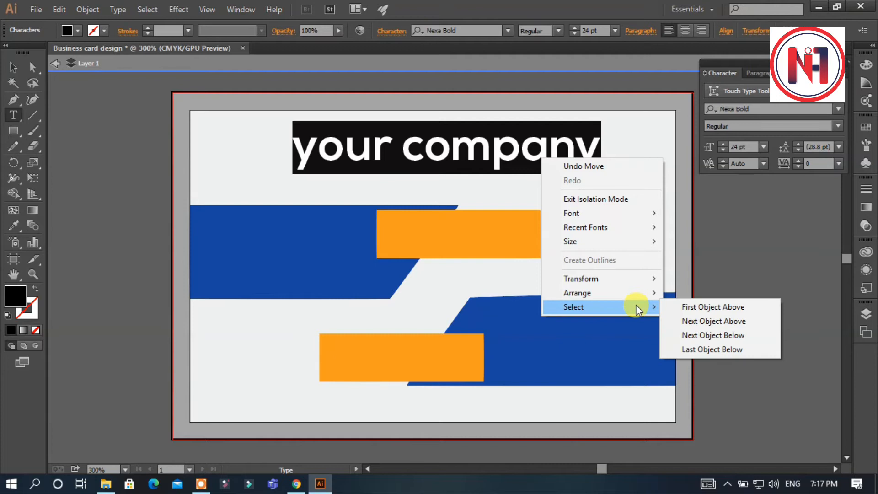
mouse_move(630, 229)
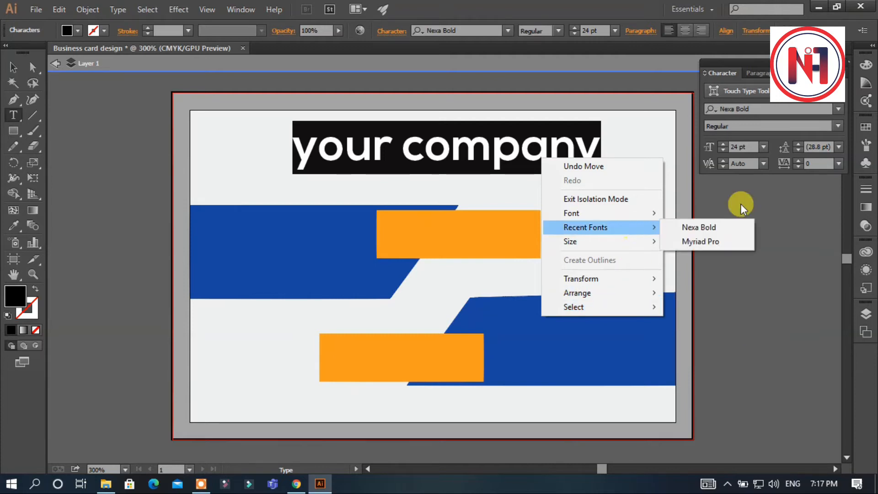
left_click(678, 225)
left_click(604, 201)
- Recolour the company text by sampling the blue of the left shape with the Eyedropper
left_click(13, 68)
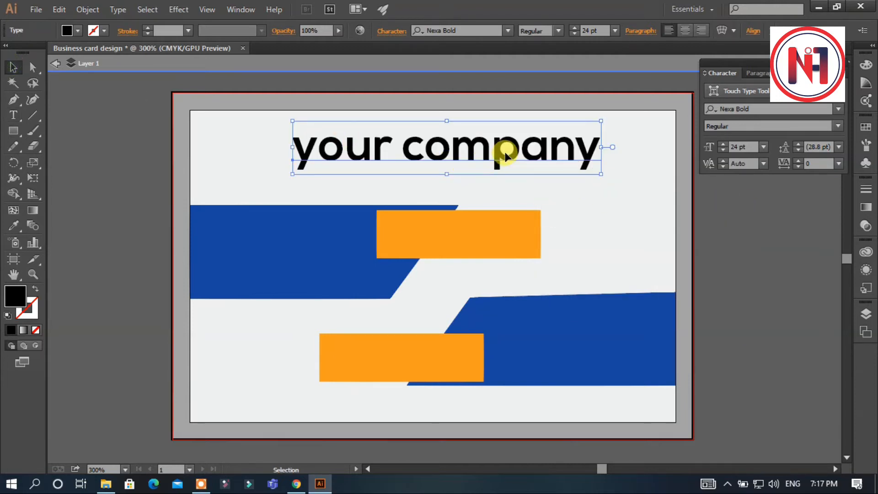
double_click(16, 297)
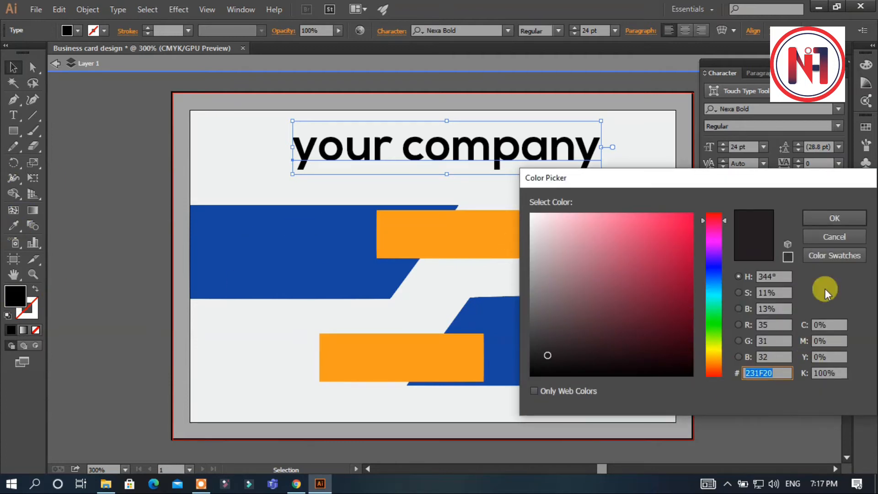
left_click(832, 221)
left_click(13, 225)
left_click(260, 265)
left_click(14, 68)
- Duplicate the blue company text and place the copy over the original, offset slightly up and to the left
key("ctrl+c")
key("ctrl+v")
left_click_drag(487, 253, 500, 140)
key("Left")
key("Left")
key("Down")
key("Down")
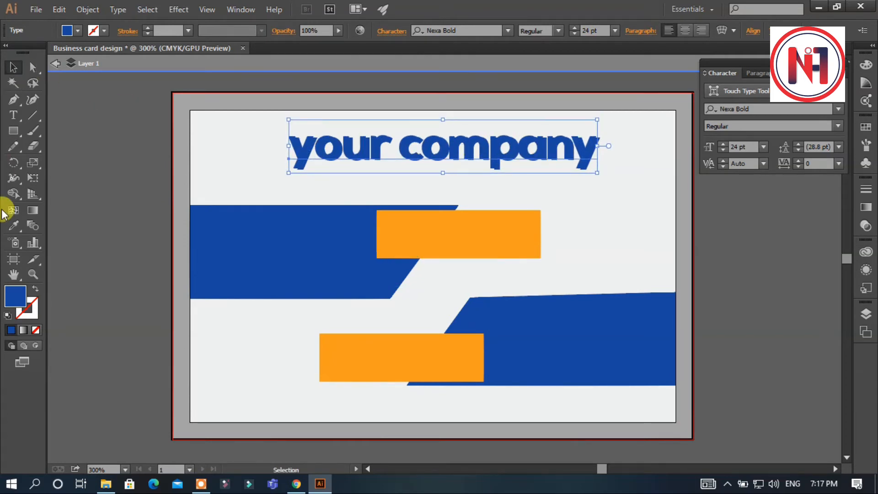
- Recolour the front copy of the company text with the orange of the small upper rectangle
left_click(435, 212)
left_click(14, 67)
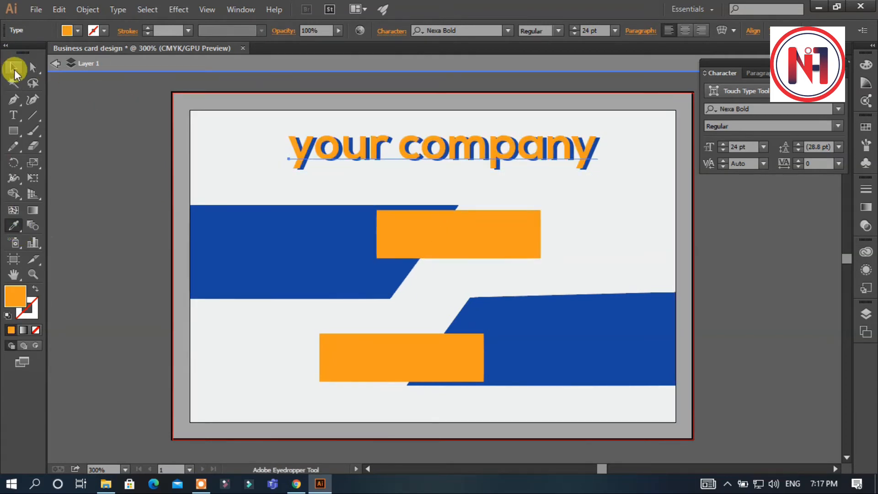
left_click(118, 159)
- Place a copy of the orange company text just below it and replace its wording with "your address"
left_click_drag(466, 150, 470, 179)
key("t")
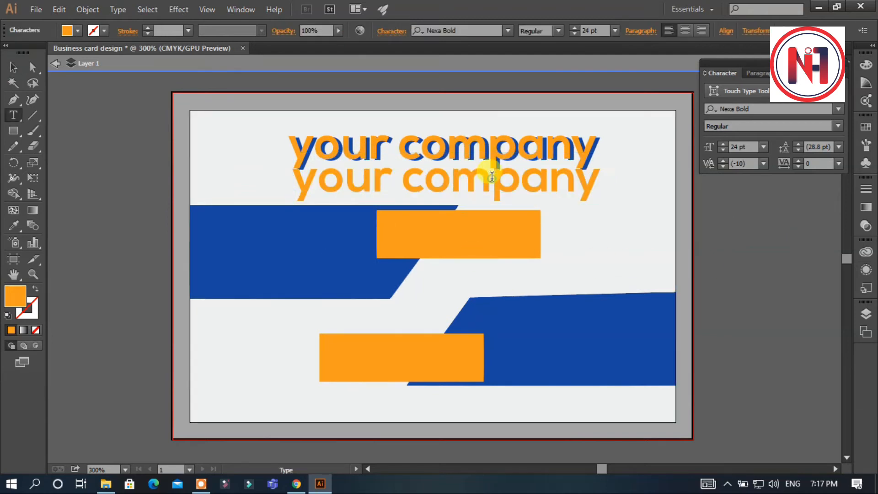
left_click(491, 176)
key("ctrl+a")
type("y")
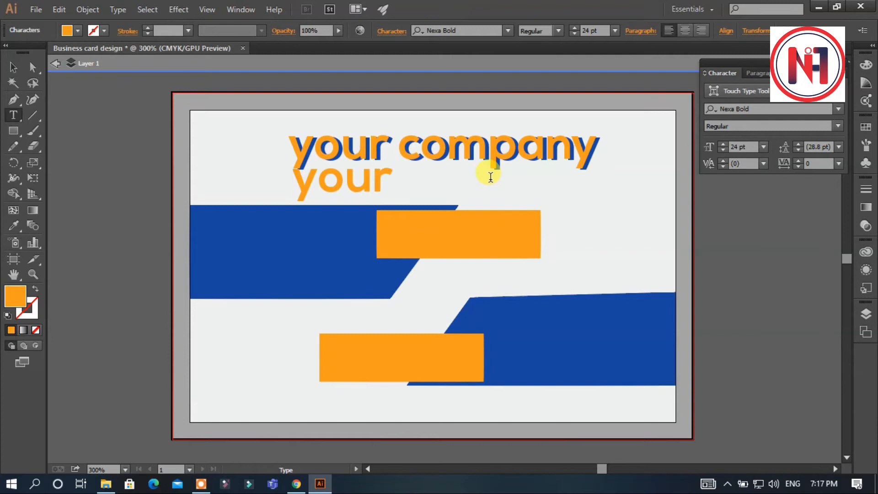
type("our address")
key("ctrl+a")
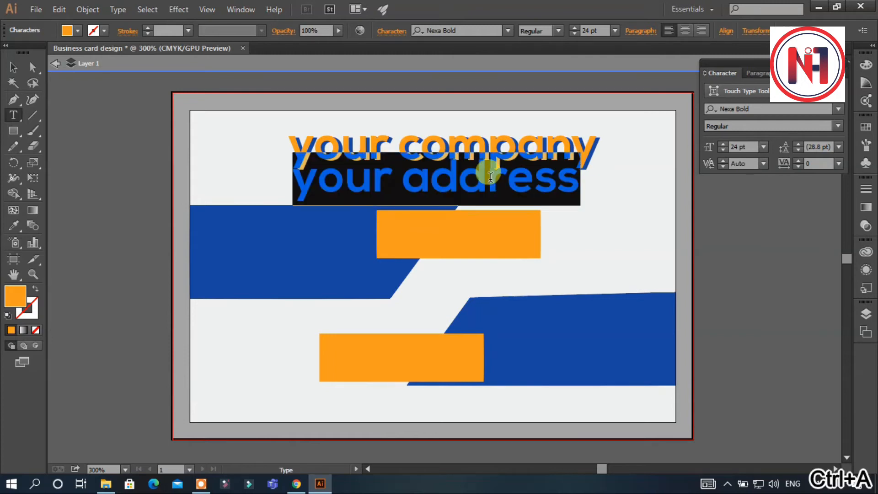
- Set the address line to 10 pt in the Nexa Light font
left_click(615, 30)
left_click(623, 123)
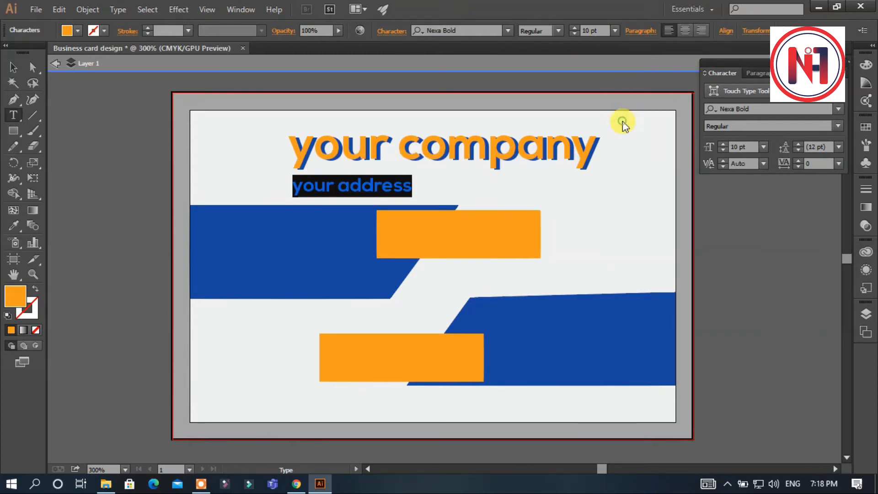
left_click(508, 31)
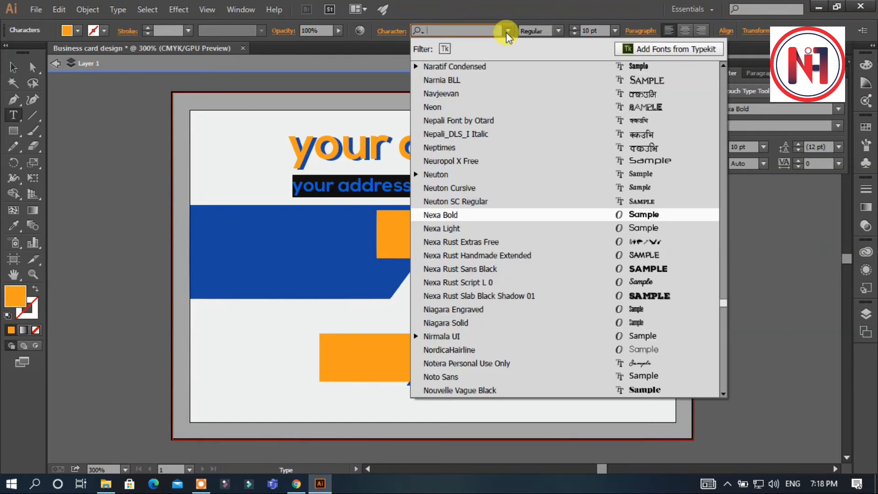
left_click(459, 228)
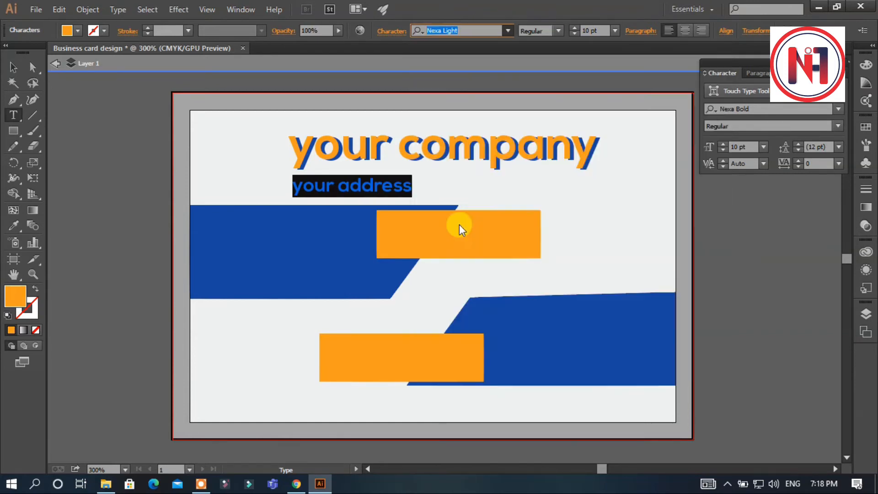
- Centre the address line under the company text and recolour it with the blue of the left shape
left_click(13, 67)
left_click_drag(473, 180, 471, 171)
left_click(13, 225)
left_click(254, 232)
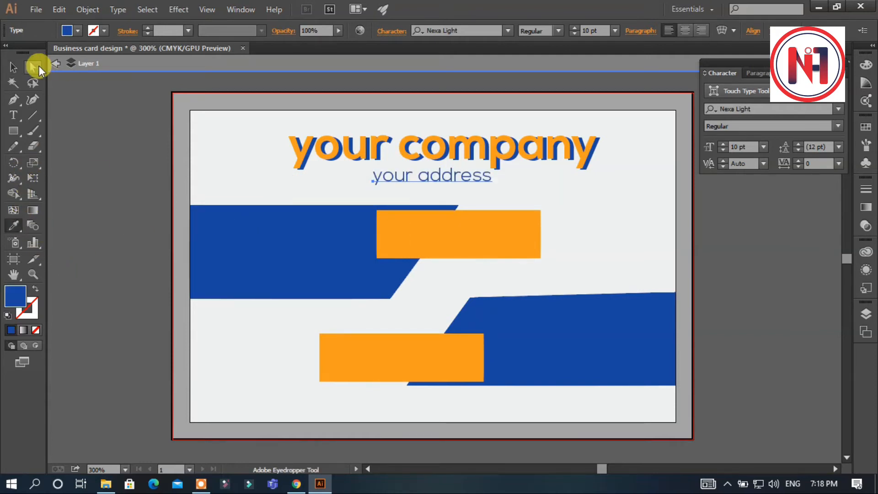
left_click(13, 68)
left_click(754, 229)
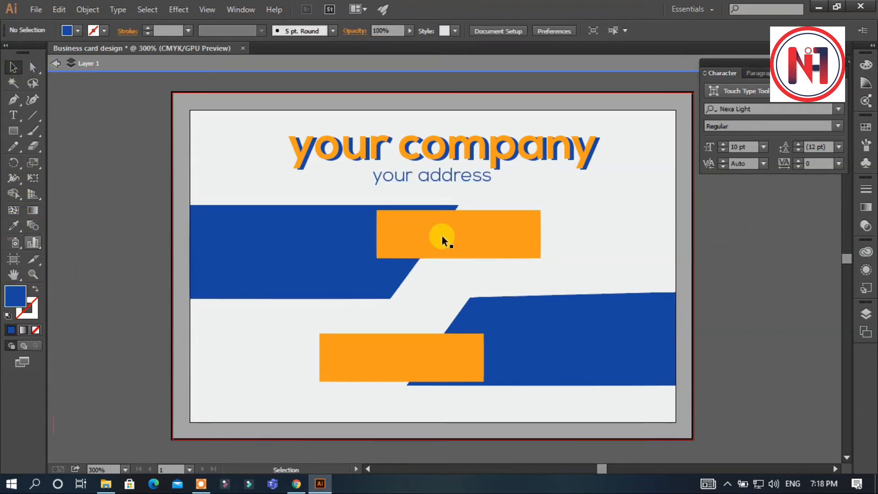
- Place a copy of the address line on the upper orange rectangle and replace its wording with "your name"
left_click(471, 178)
left_click_drag(472, 179, 502, 227)
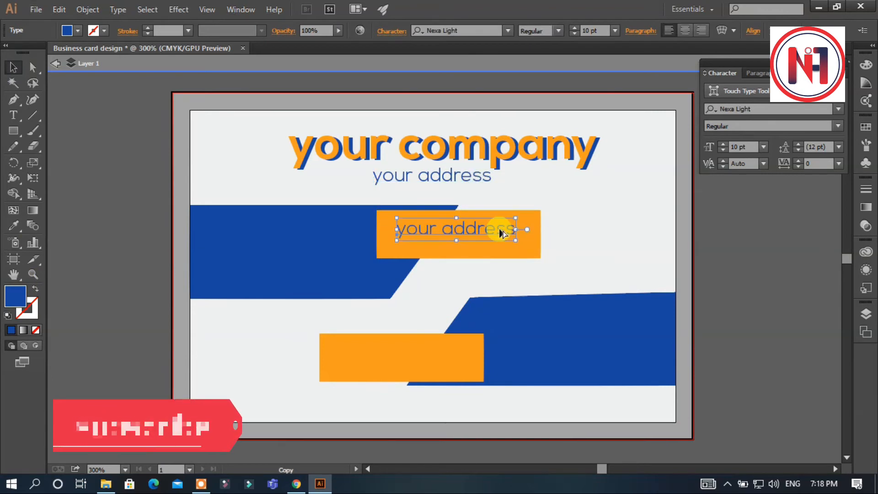
double_click(502, 228)
key("ctrl+a")
type("your name")
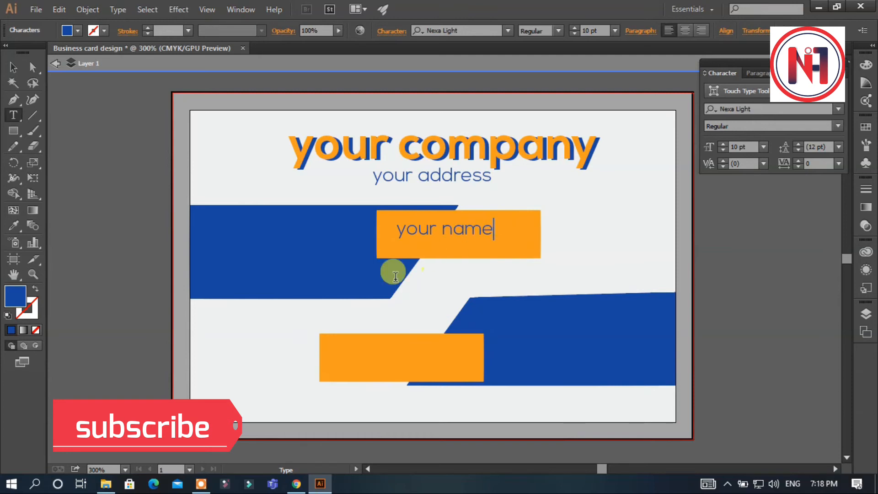
- Set the name text on the upper orange rectangle in the Nexa Bold font, keeping it at 10 pt
key("ctrl+a")
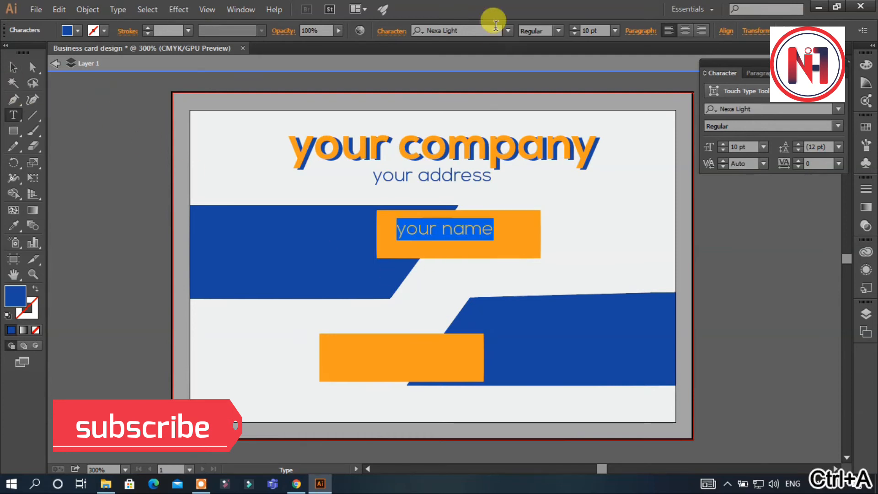
left_click(507, 30)
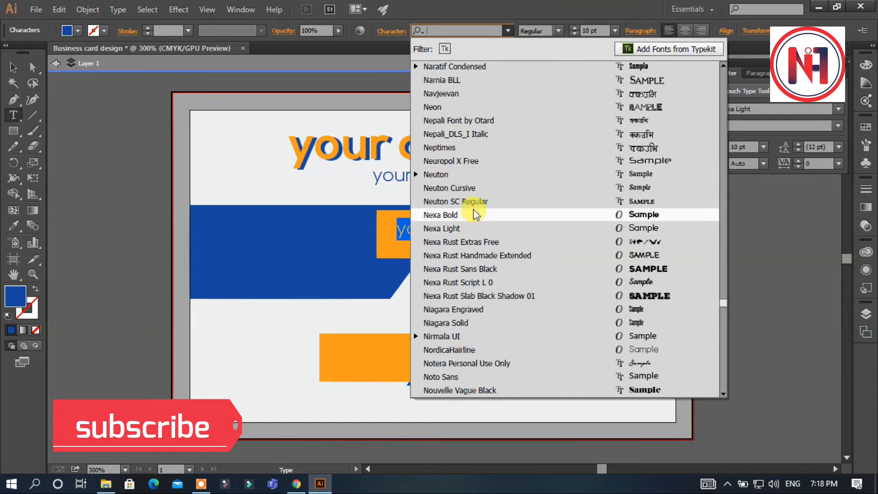
left_click(484, 217)
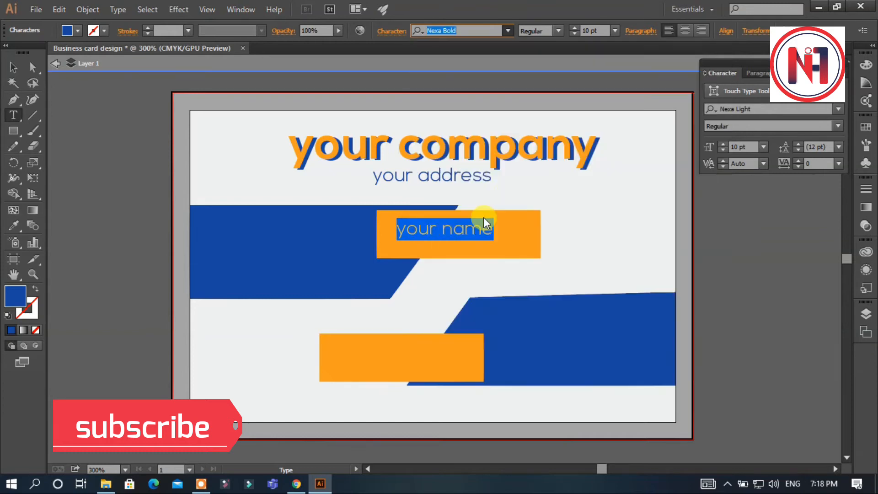
left_click(616, 30)
left_click(616, 30)
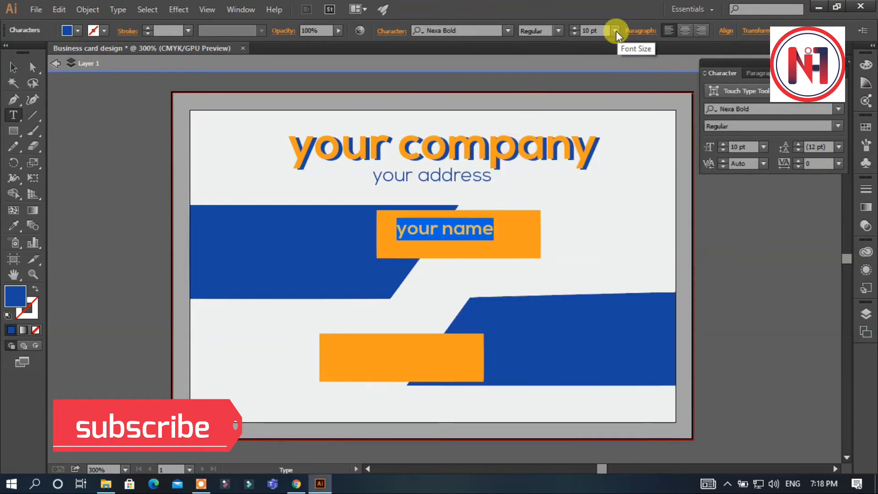
- Copy the name line just below itself and make the copy read "post of Designation" in 8 pt Nexa Light
left_click(13, 67)
left_click_drag(479, 227, 484, 240)
double_click(484, 239)
key("ctrl+a")
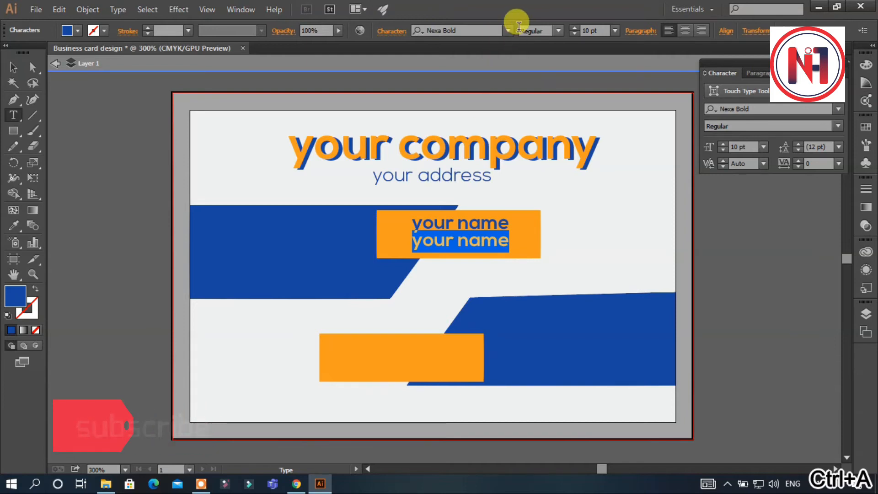
left_click(508, 30)
left_click(471, 242)
left_click(615, 30)
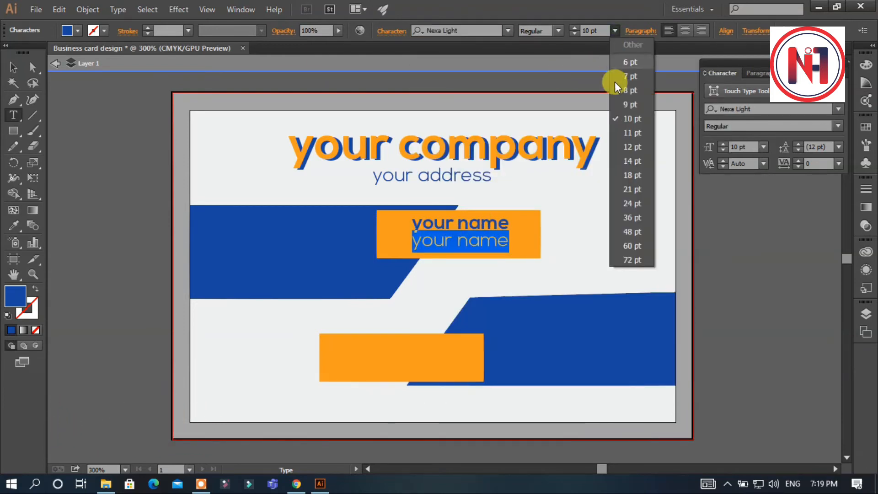
left_click(623, 88)
type("post of Designation")
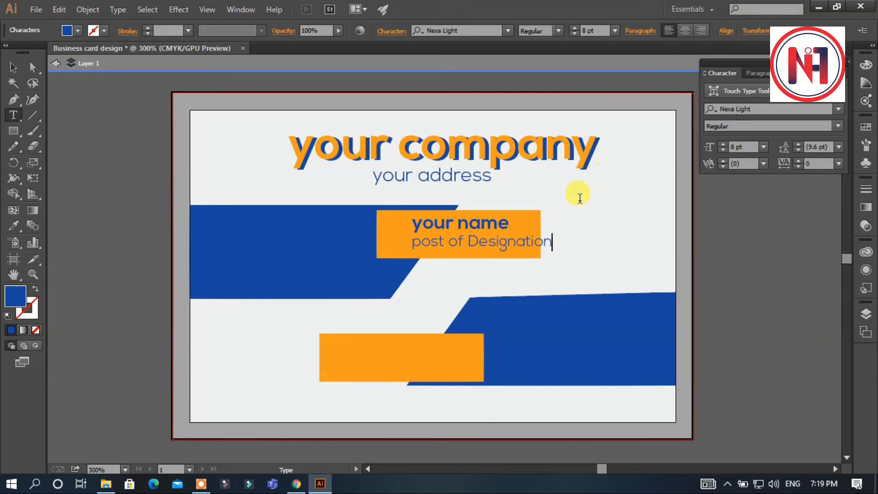
- Centre the designation under the name and place a copy of both lines on the lower orange rectangle
left_click(13, 67)
left_click_drag(484, 242, 421, 350)
left_click(480, 224, "shift")
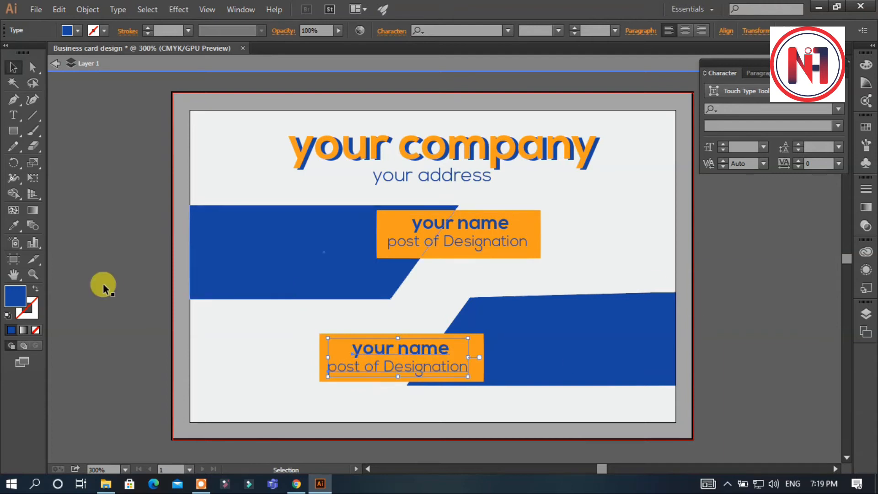
- Recolour the name and designation lines on both orange rectangles with the card's light background colour
left_click(13, 225)
left_click(222, 177)
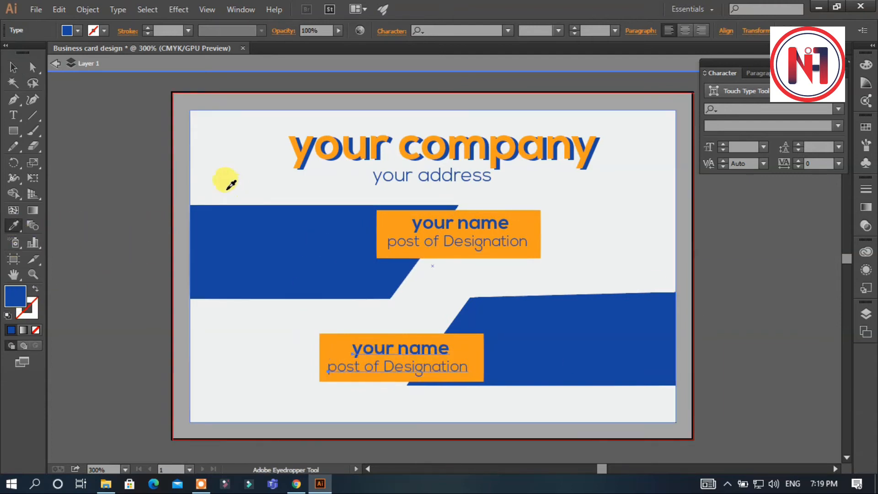
left_click(13, 68)
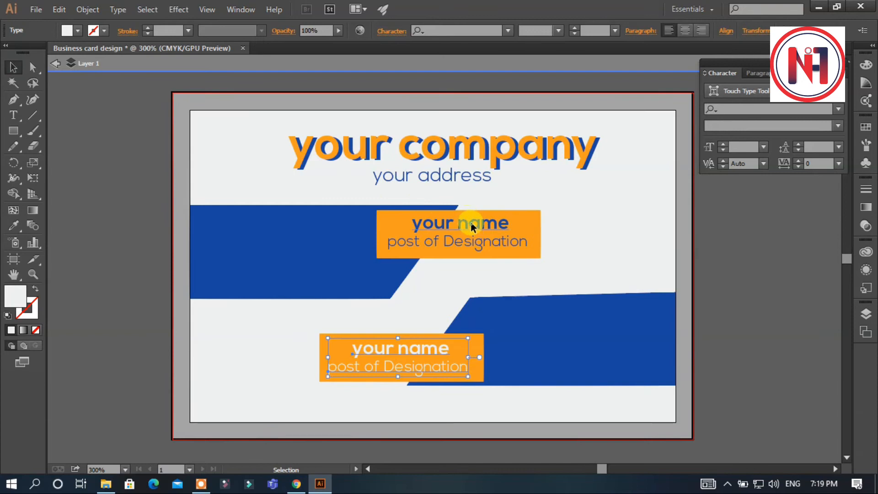
left_click(485, 247)
left_click(13, 225)
left_click(221, 173)
left_click(13, 68)
left_click(744, 294)
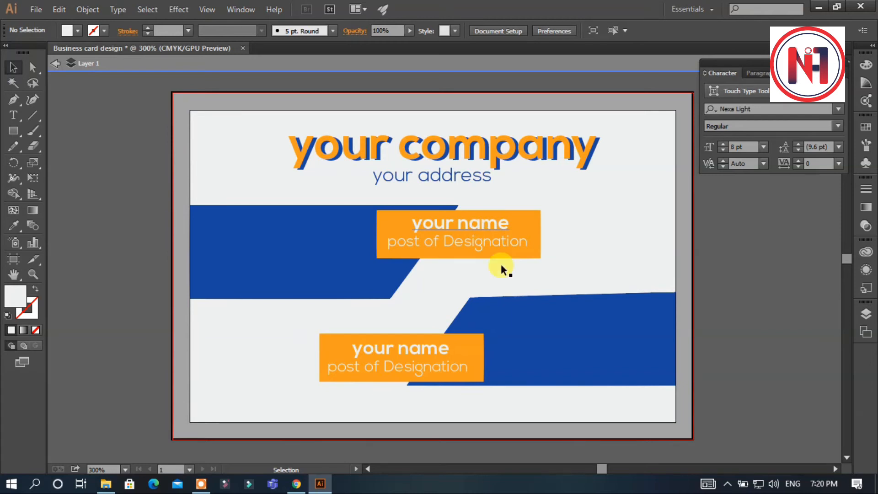
- Level the upper edge of the right blue shape by raising its upper-left anchor point to the height of the right corner
left_click(561, 322)
left_click_drag(468, 296, 471, 292)
key("ctrl+z")
left_click(33, 67)
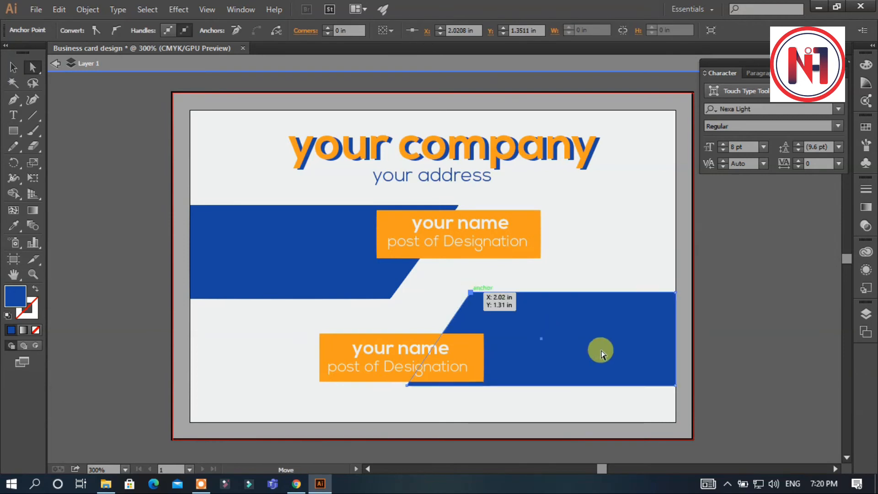
left_click(695, 363)
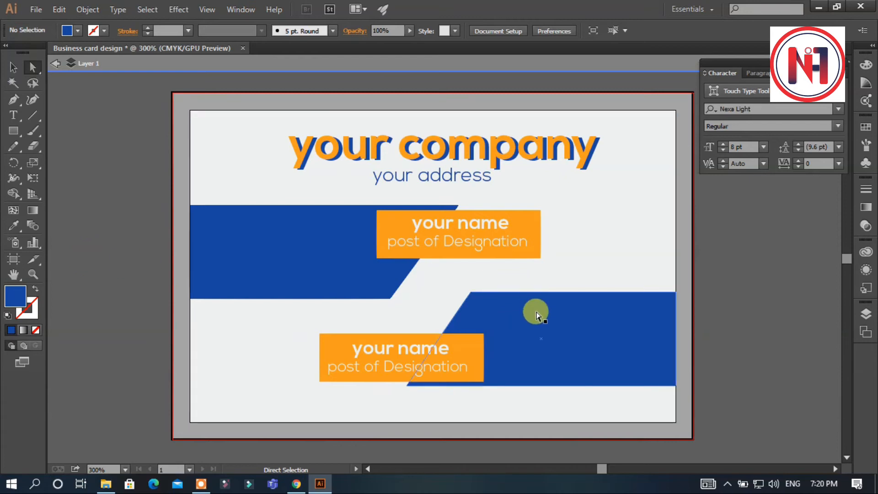
left_click_drag(764, 402, 317, 288)
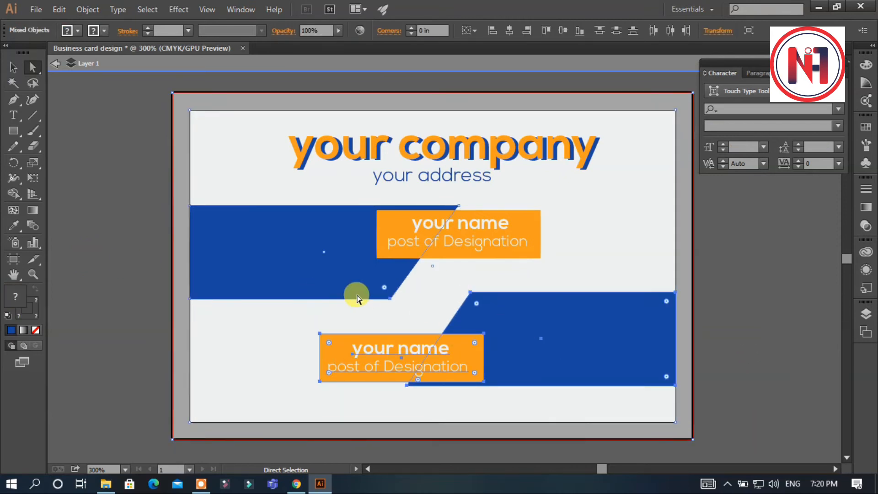
left_click(324, 270, "shift")
left_click(741, 366)
- Move the right blue shape and the lower orange rectangle with its text upward together, leaving room along the card's lower edge
left_click(584, 327)
left_click(427, 349, "shift")
left_click_drag(555, 326, 558, 305)
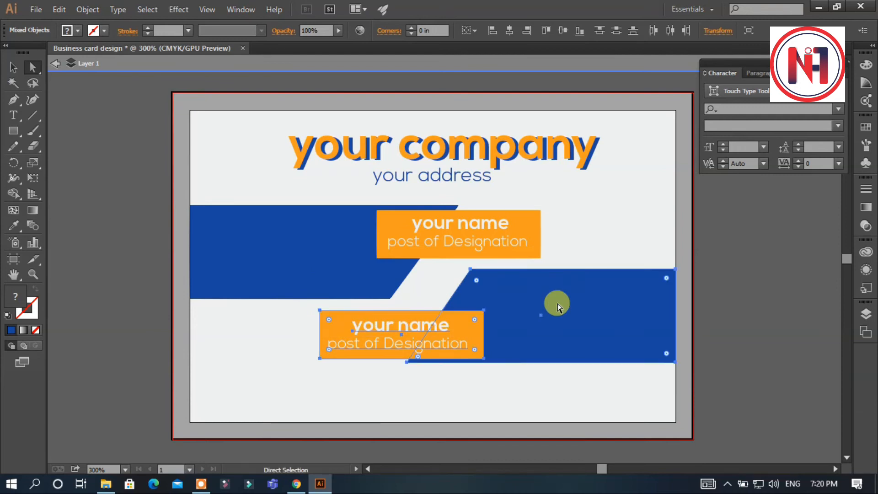
left_click(744, 314)
- Draw a blue rectangle across the card's full 3.5 in width along its lower edge, about 0.37 in high
left_click_drag(189, 379, 675, 422)
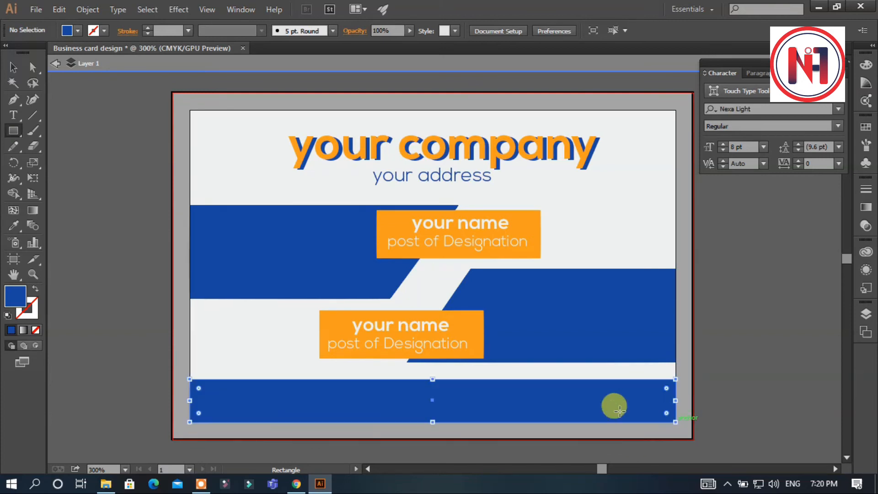
left_click_drag(433, 379, 432, 371)
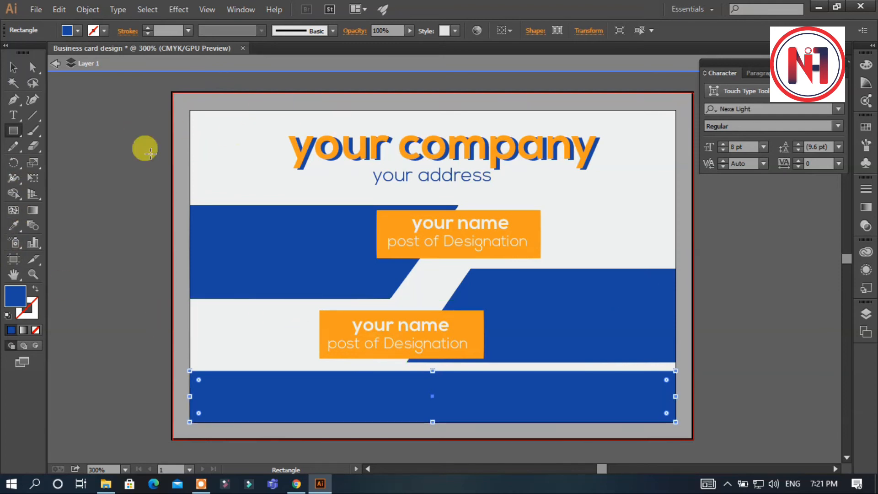
left_click(13, 67)
- Place a copy of the address line on the blue band at the card's lower edge and bring it to the front
left_click(447, 179)
left_click_drag(454, 179, 434, 390)
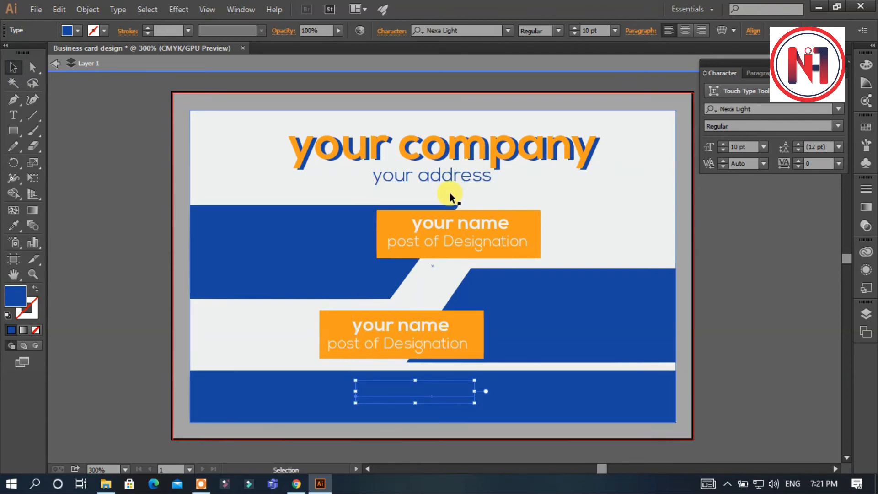
right_click(455, 388)
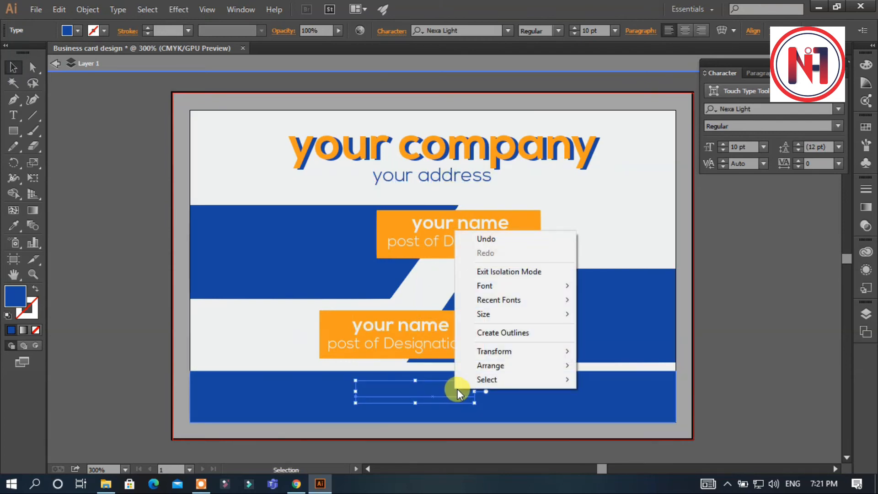
left_click(609, 363)
right_click(432, 388)
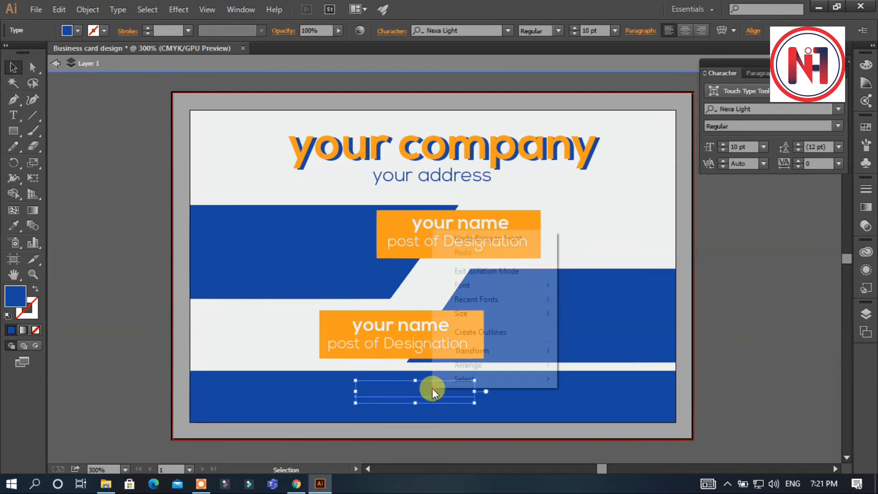
mouse_move(546, 364)
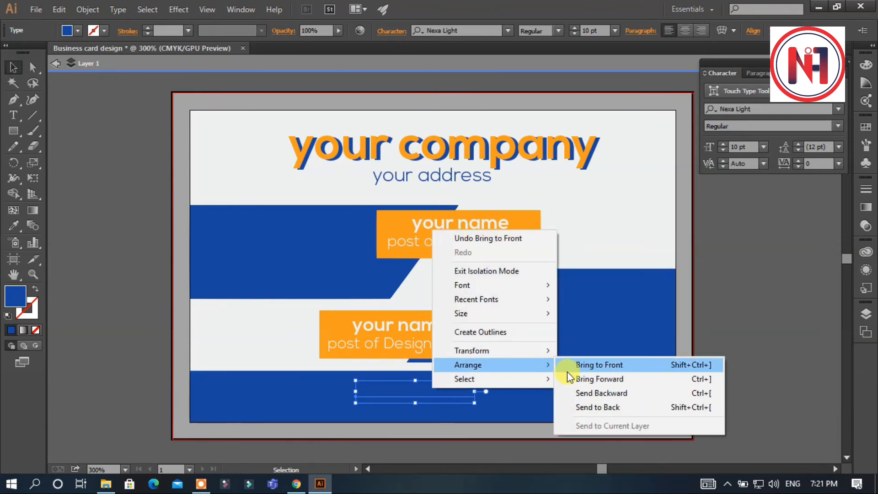
left_click(580, 378)
- Try sending the lower blue band to the back of the stacking order, and undo it
right_click(573, 389)
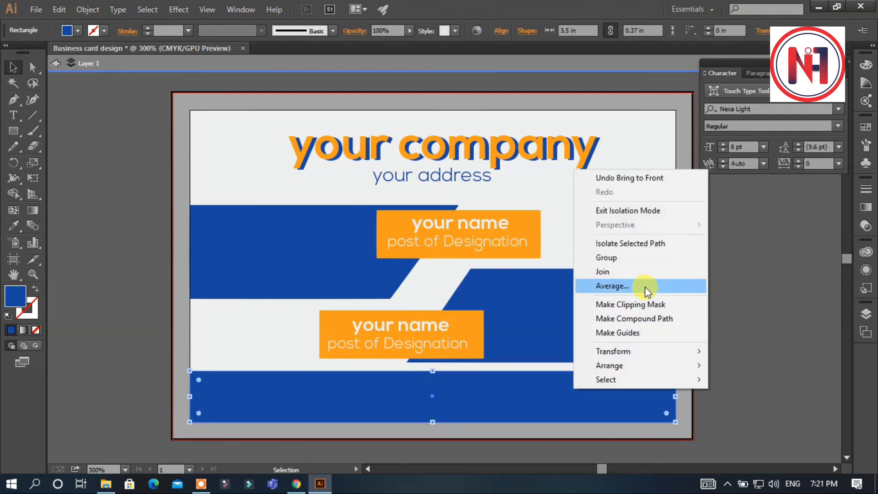
mouse_move(672, 364)
left_click(764, 408)
key("ctrl+z")
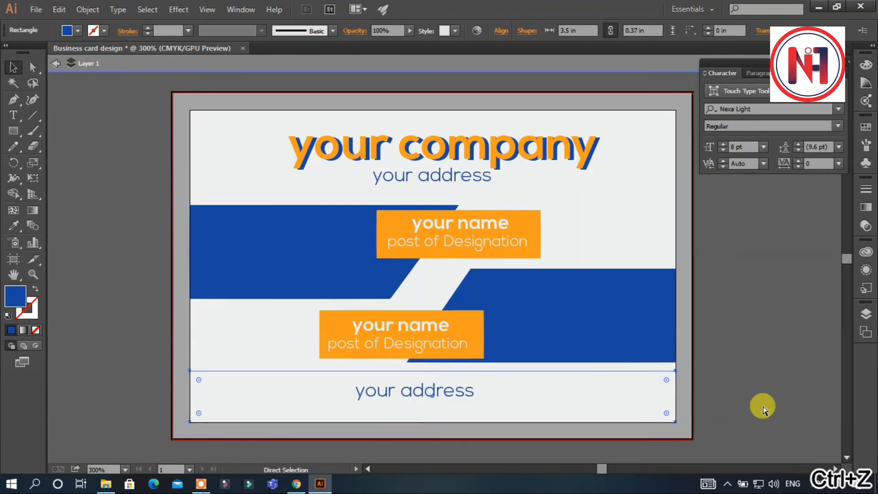
- Try moving the lower blue band one level backward and forward in the stacking order
right_click(651, 391)
mouse_move(707, 367)
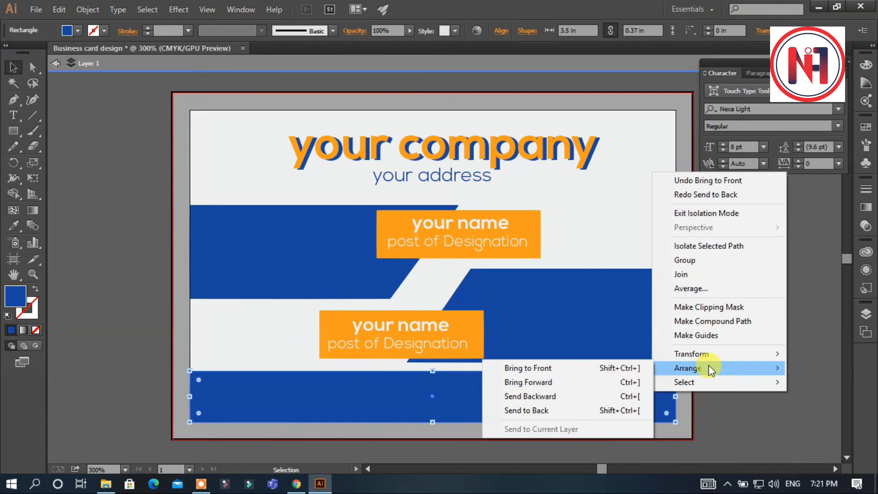
left_click(644, 396)
key("ctrl")
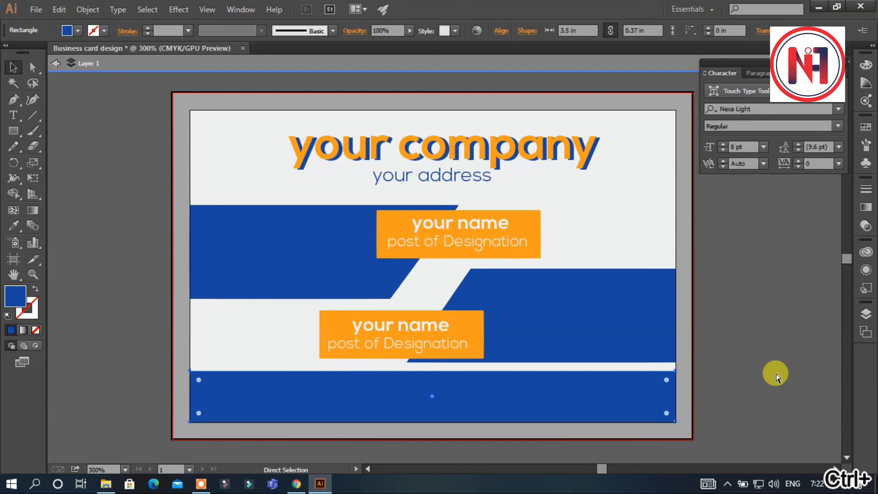
key("ctrl+[")
key("ctrl+]")
- Recolour the address copy on the lower blue band with the card's light background colour
left_click(374, 393)
left_click(14, 225)
left_click(245, 139)
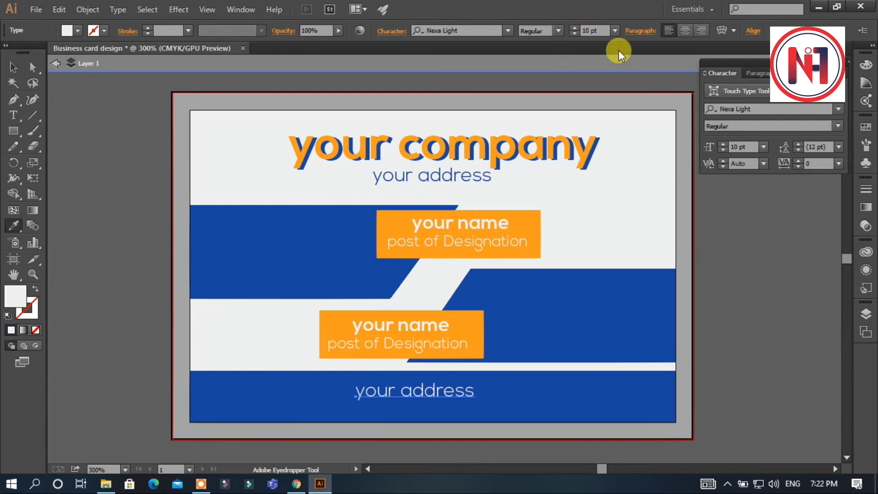
- Replace the wording on the lower blue band with "your notes description" and set it to 8 pt
key("t")
left_click(434, 390)
key("ctrl+a")
type("you")
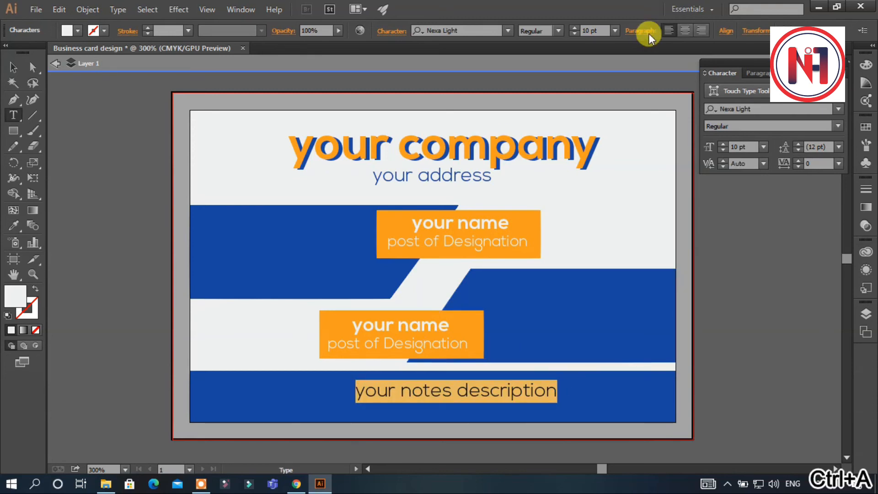
left_click(615, 30)
left_click(623, 88)
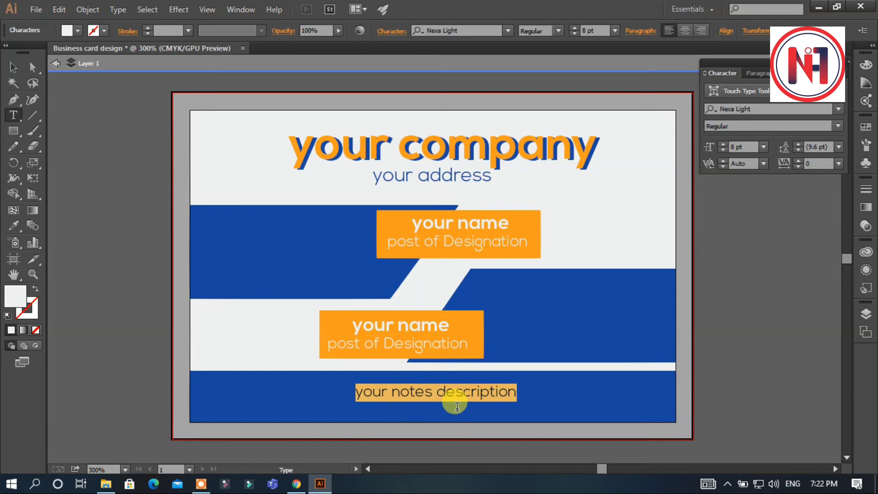
- Replace the notes text with "lorem epsum" and paste it repeatedly until the phrase appears four times on one line
type("lorem epsum")
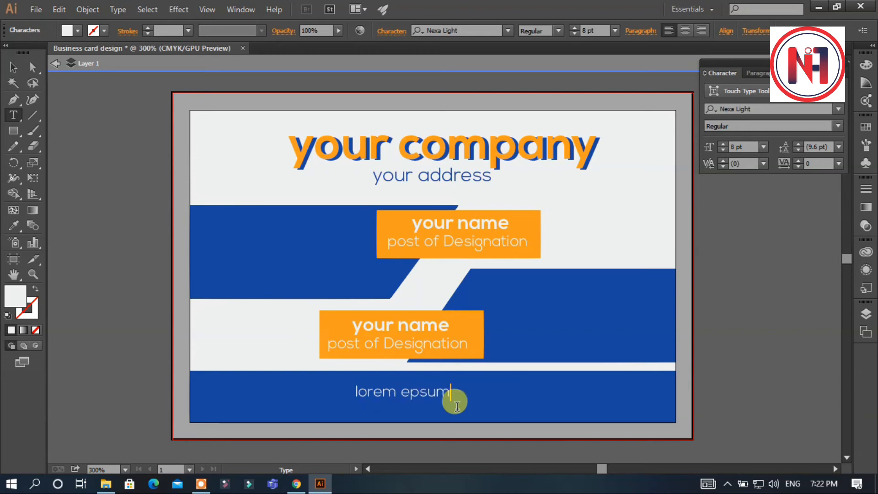
key("ctrl+a")
key("ctrl+c")
key("ctrl+v")
key("ctrl+v")
key("ctrl+v")
key("ctrl+v")
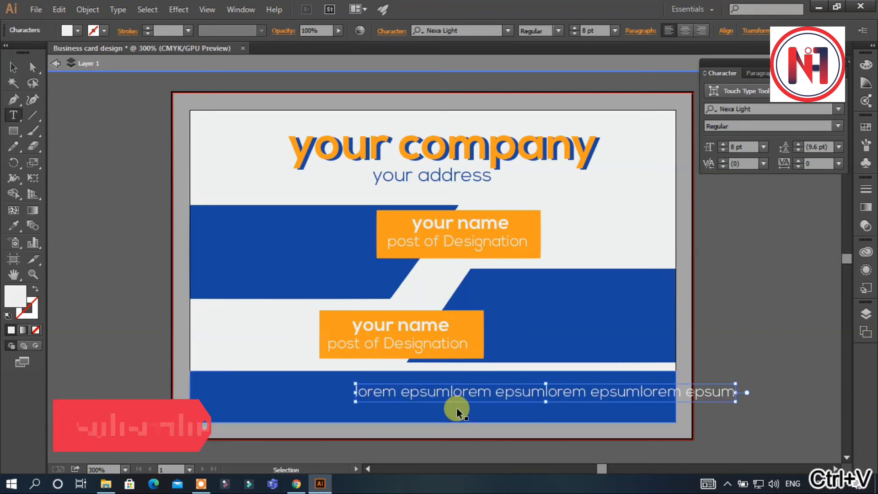
- Move the "lorem epsum" line left so it fits inside the blue band, and paste an identical second line beneath it
left_click(13, 67)
left_click_drag(624, 386, 495, 389)
key("t")
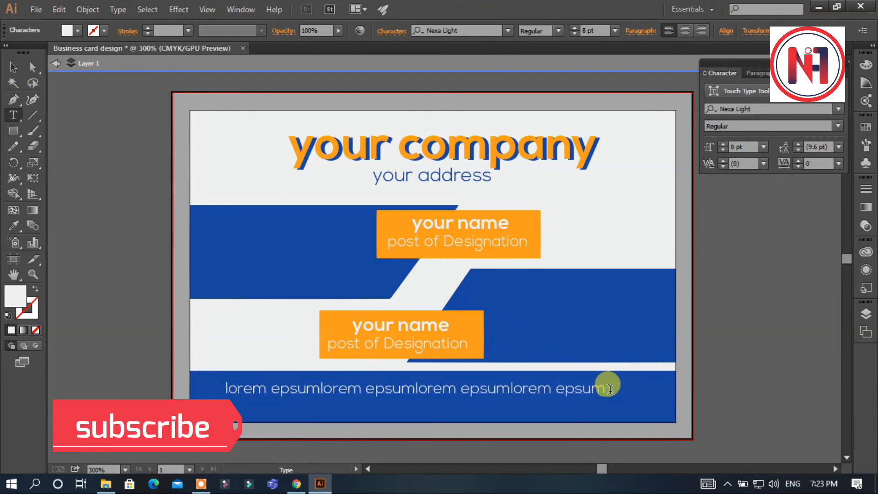
key("Return")
key("ctrl+a")
key("ctrl+c")
key("ctrl+v")
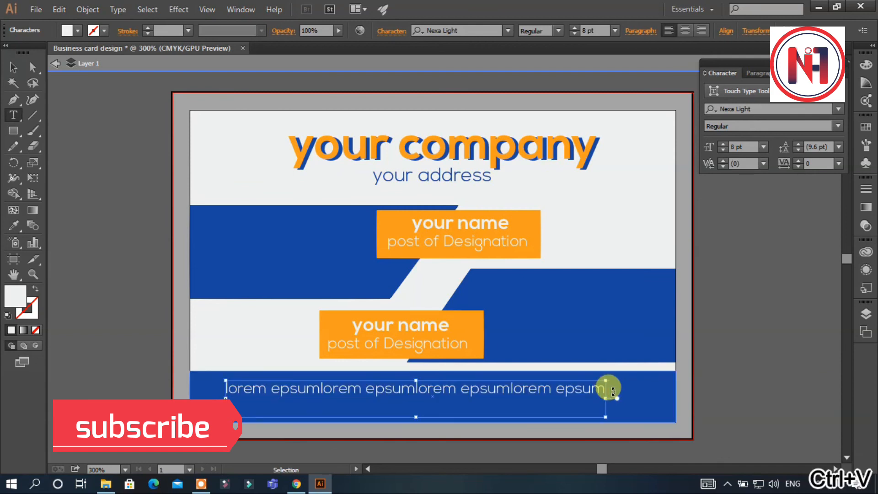
key("ctrl+v")
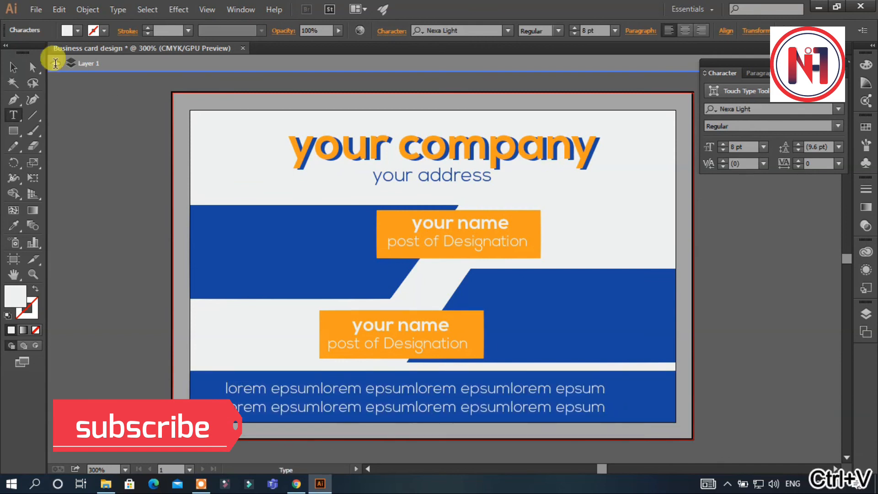
- Shift the two-line "lorem epsum" text block slightly to the right within the blue notes band
key("Escape")
left_click_drag(558, 391, 534, 389)
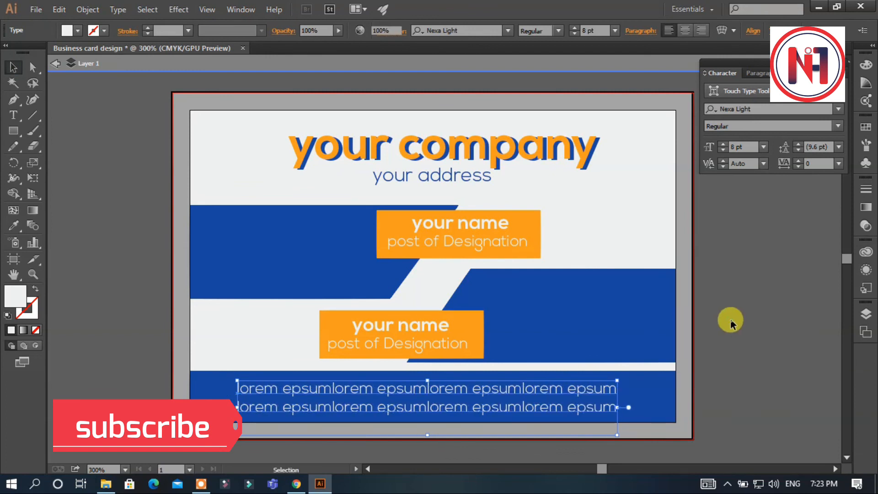
left_click(731, 324)
- Draw a circle in the light area beside the lower orange name box and centre it in that gap
left_click(14, 130)
left_click_drag(13, 130, 55, 159)
left_click_drag(224, 309, 286, 368)
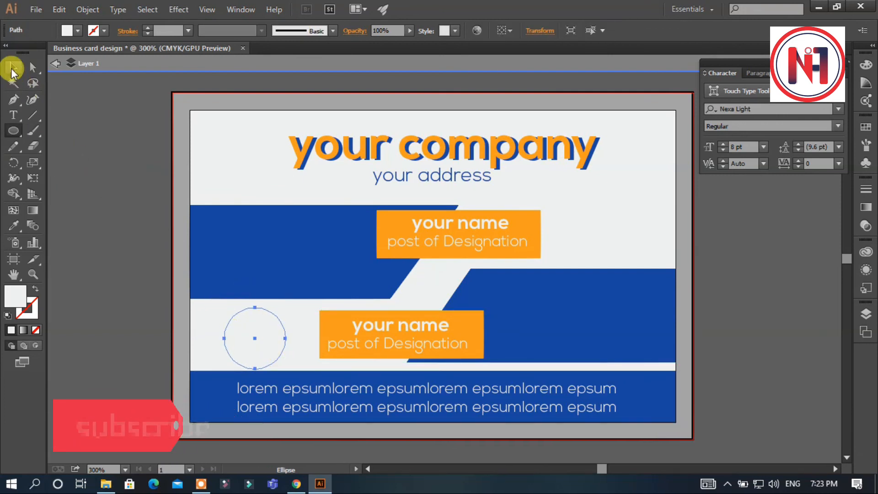
left_click(13, 71)
left_click_drag(268, 328, 279, 324)
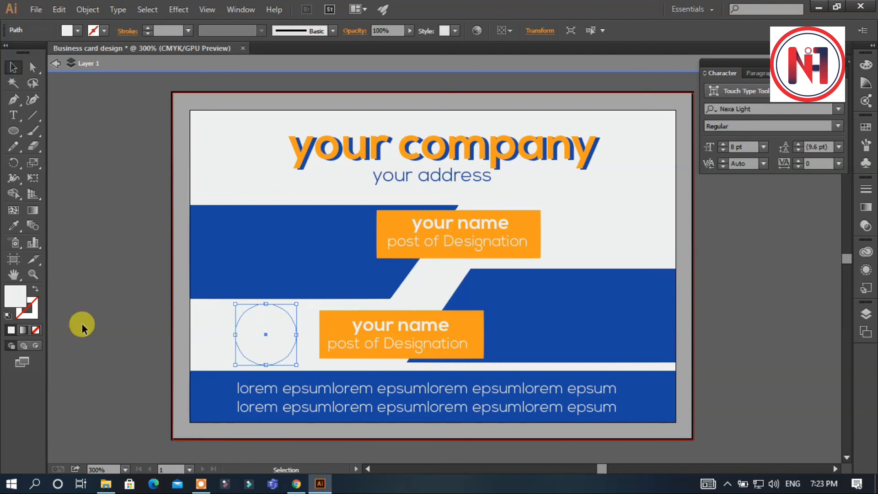
- Fill the new circle beside the lower name box with a muted blue
double_click(21, 295)
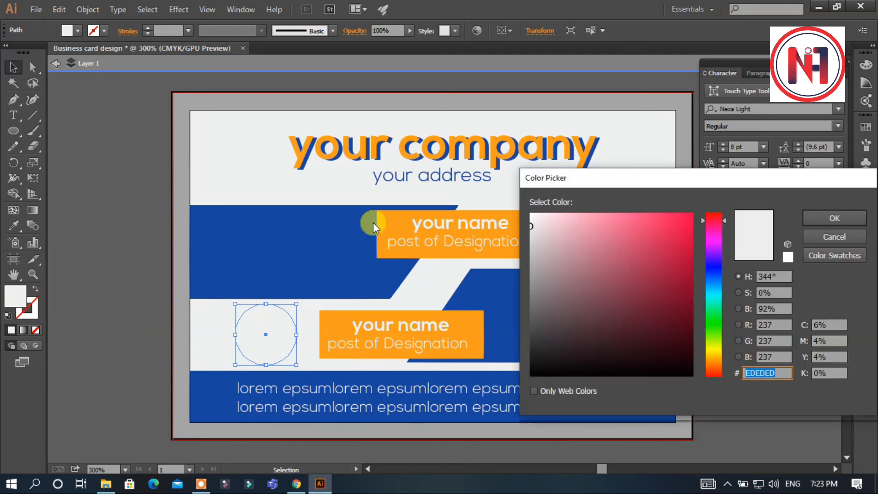
left_click(704, 271)
left_click(666, 245)
left_click(813, 216)
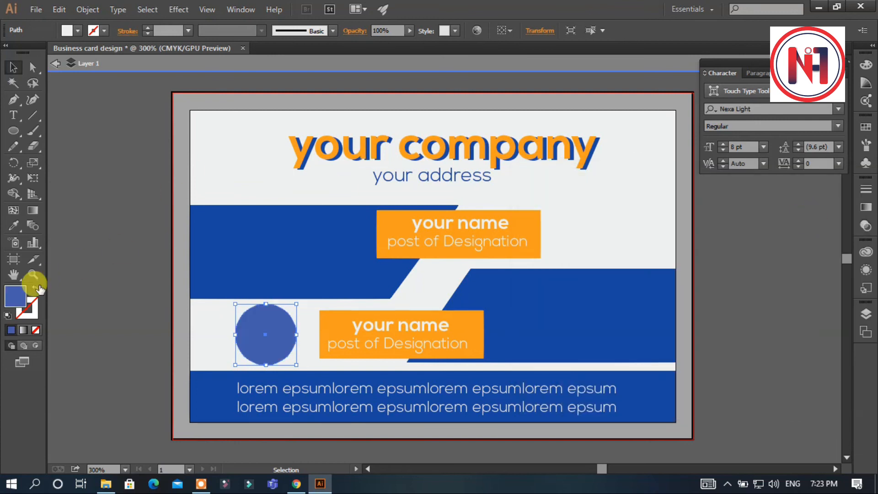
- Change the circle's fill to a pinkish magenta
double_click(20, 296)
left_click(713, 254)
left_click(716, 211)
left_click_drag(715, 212, 714, 239)
left_click(662, 221)
left_click(834, 216)
- Duplicate the pink circle into the light area to the right of the upper orange name box
left_click_drag(277, 323, 599, 230)
left_click(558, 255)
left_click(726, 256)
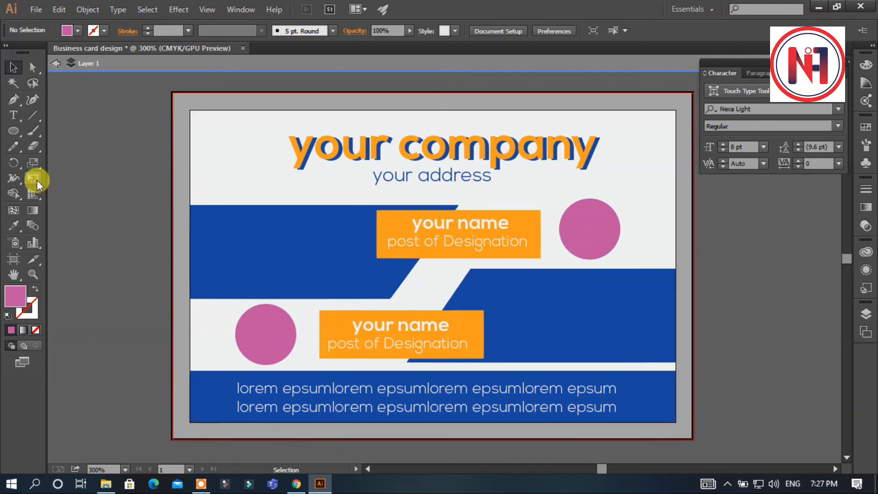
- Add the text "photo" and place it on the upper pink circle
key("t")
left_click(613, 167)
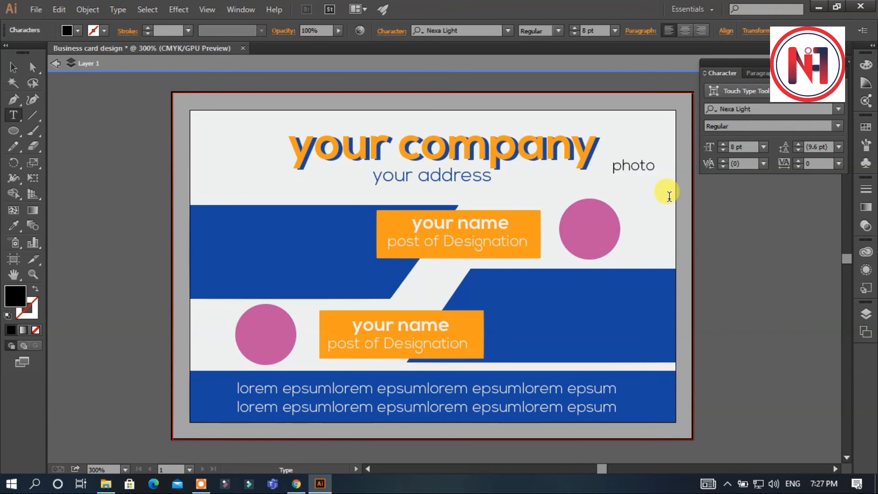
left_click(13, 67)
left_click_drag(596, 211, 598, 230)
- Set the "photo" label to 6 pt and duplicate it onto the lower pink circle
left_click(614, 30)
left_click(625, 70)
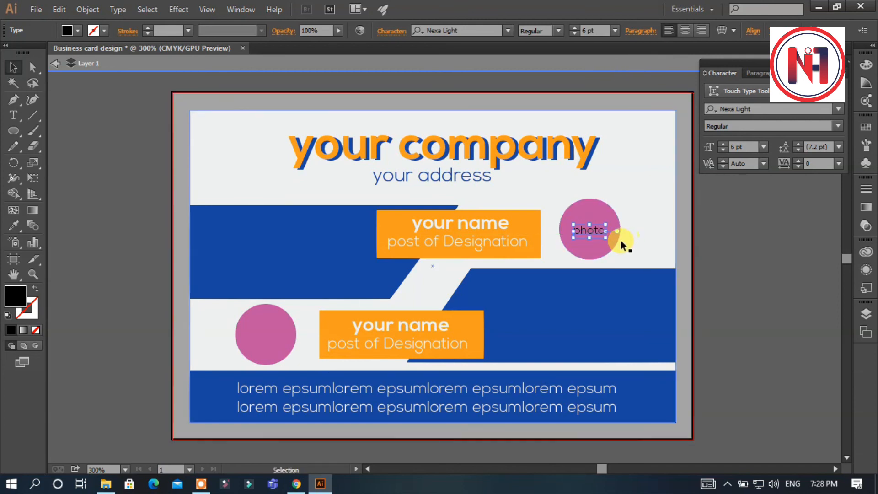
left_click_drag(596, 229, 271, 339)
left_click(760, 245)
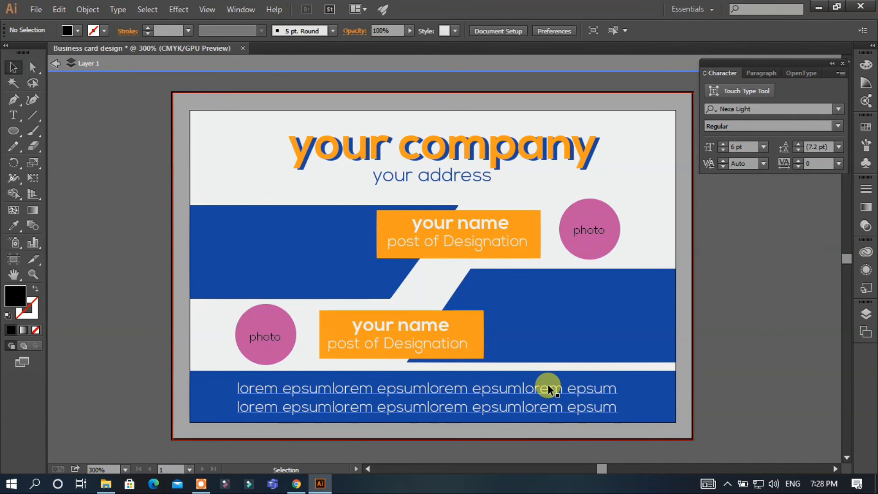